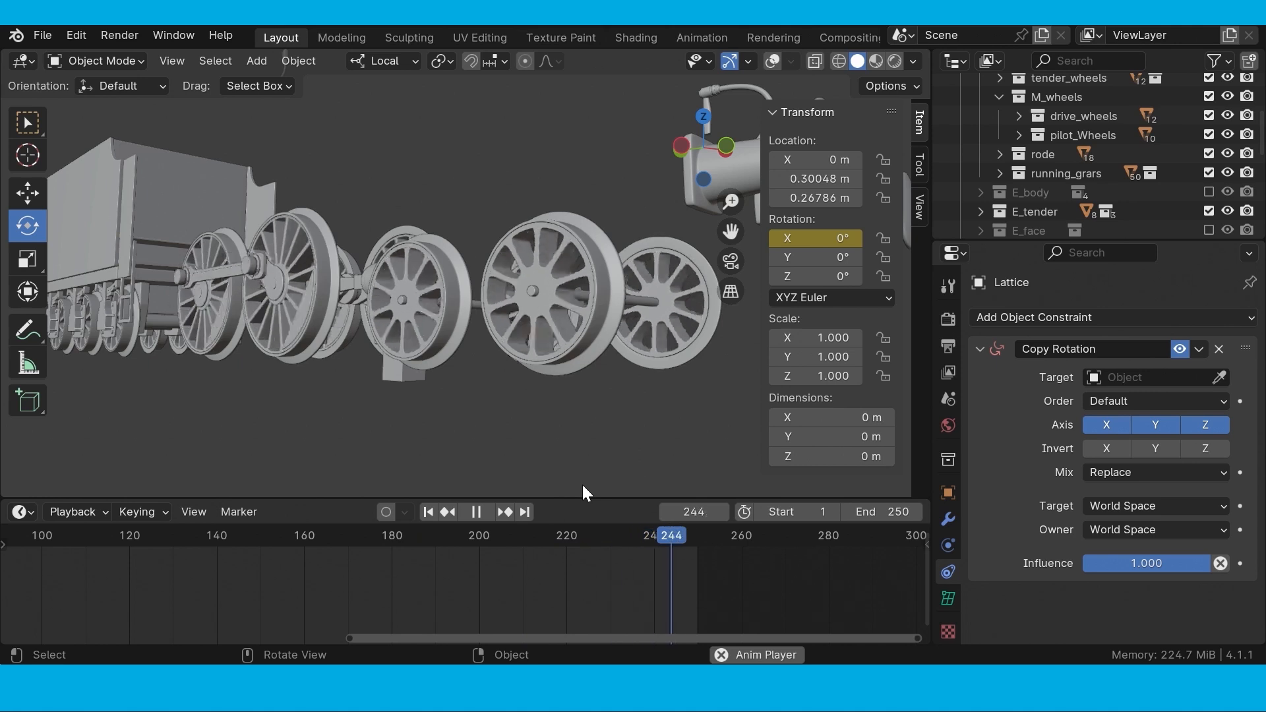
Step: Play back the animation to review the motion of the wheels and coupling rods
key(space)
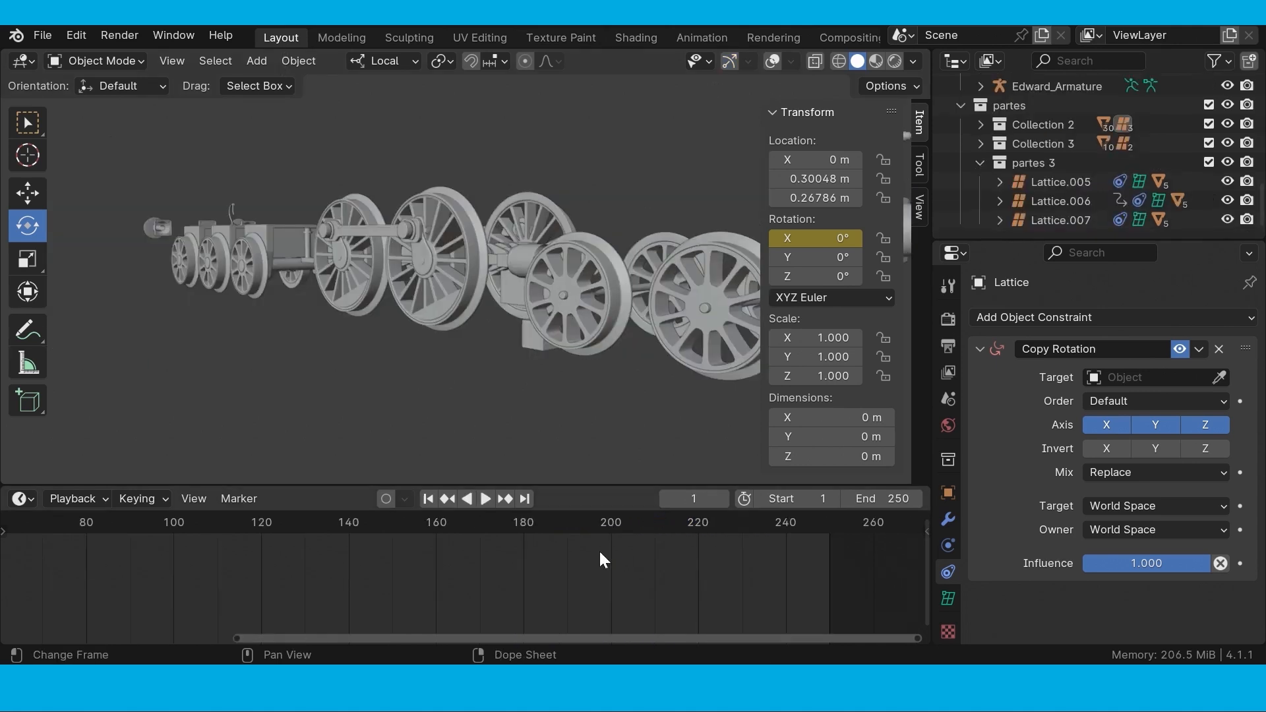
key(space)
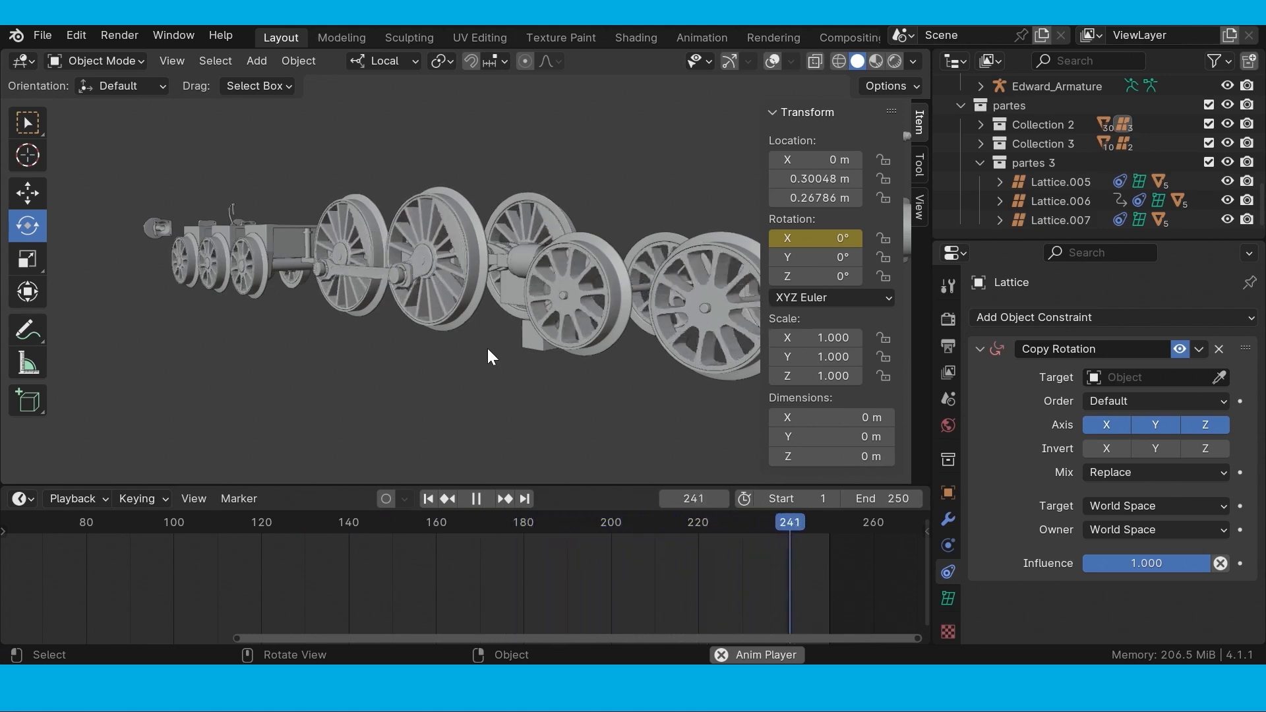
key(space)
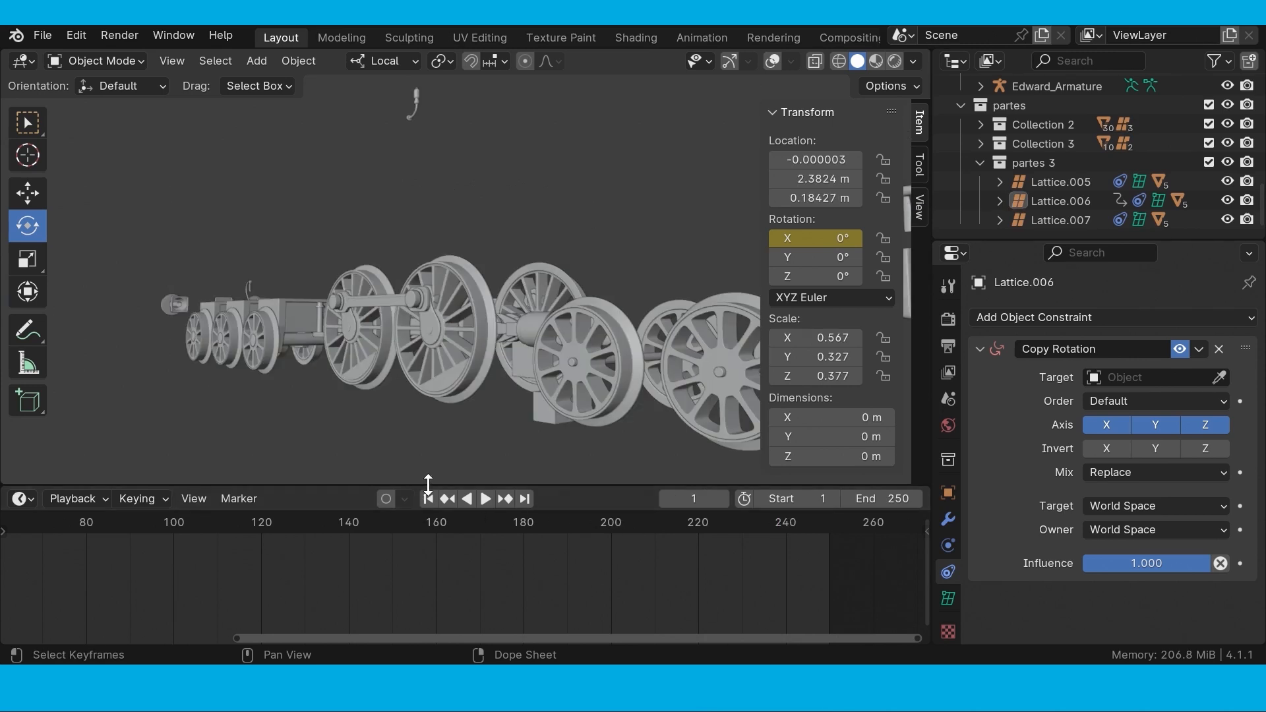
key(space)
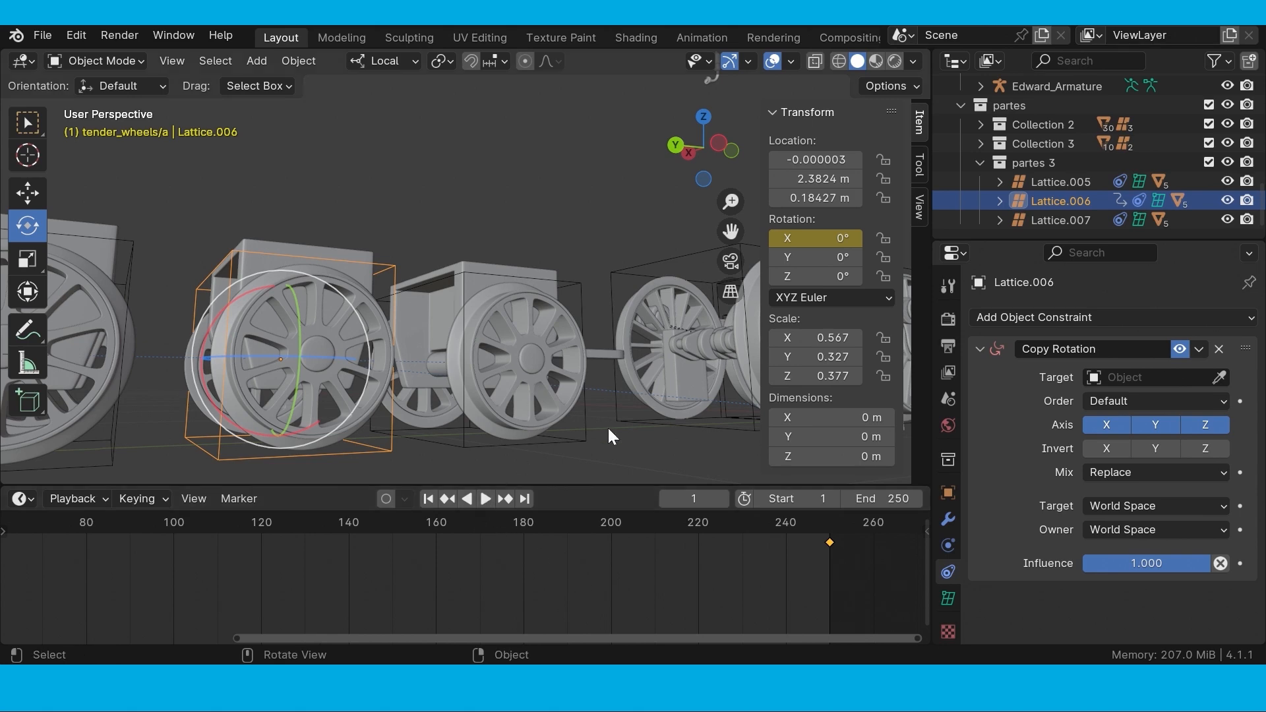
Step: Hide the viewport overlays and play the animation with the locomotive and tender wheels in view
scroll(609, 428, down, 5)
middle_drag(613, 404, 446, 388)
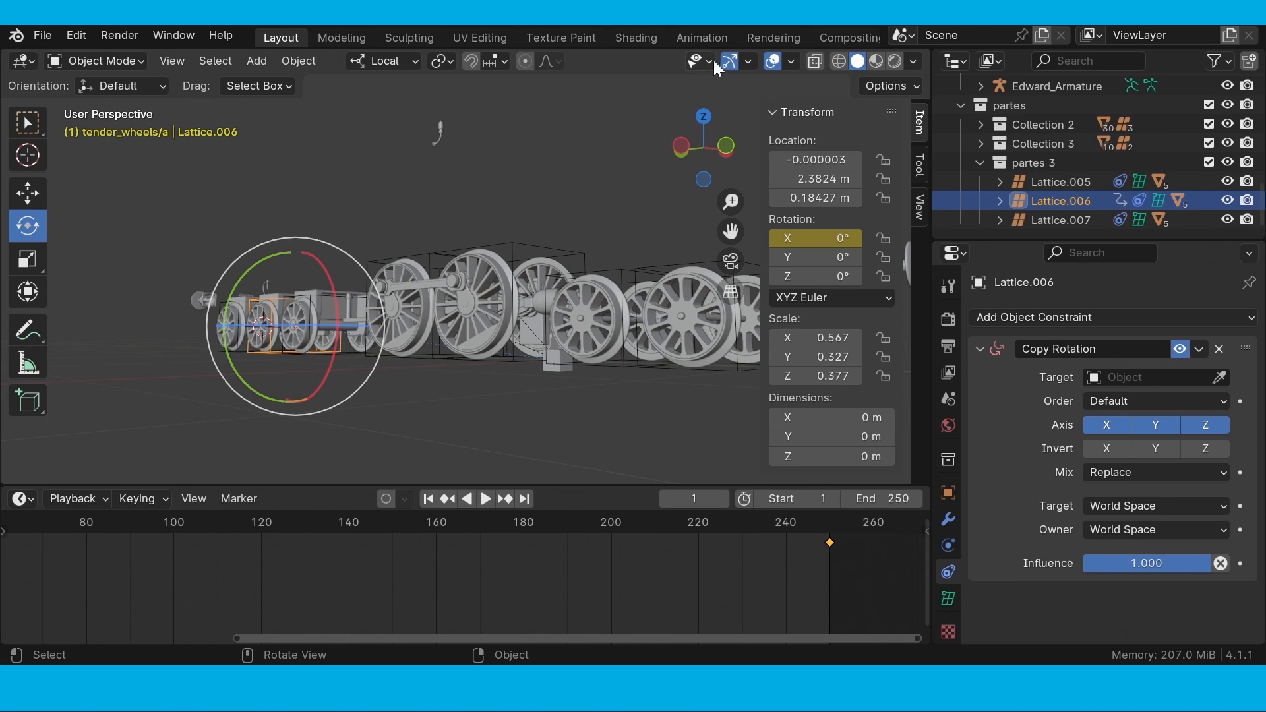
click(769, 63)
key(space)
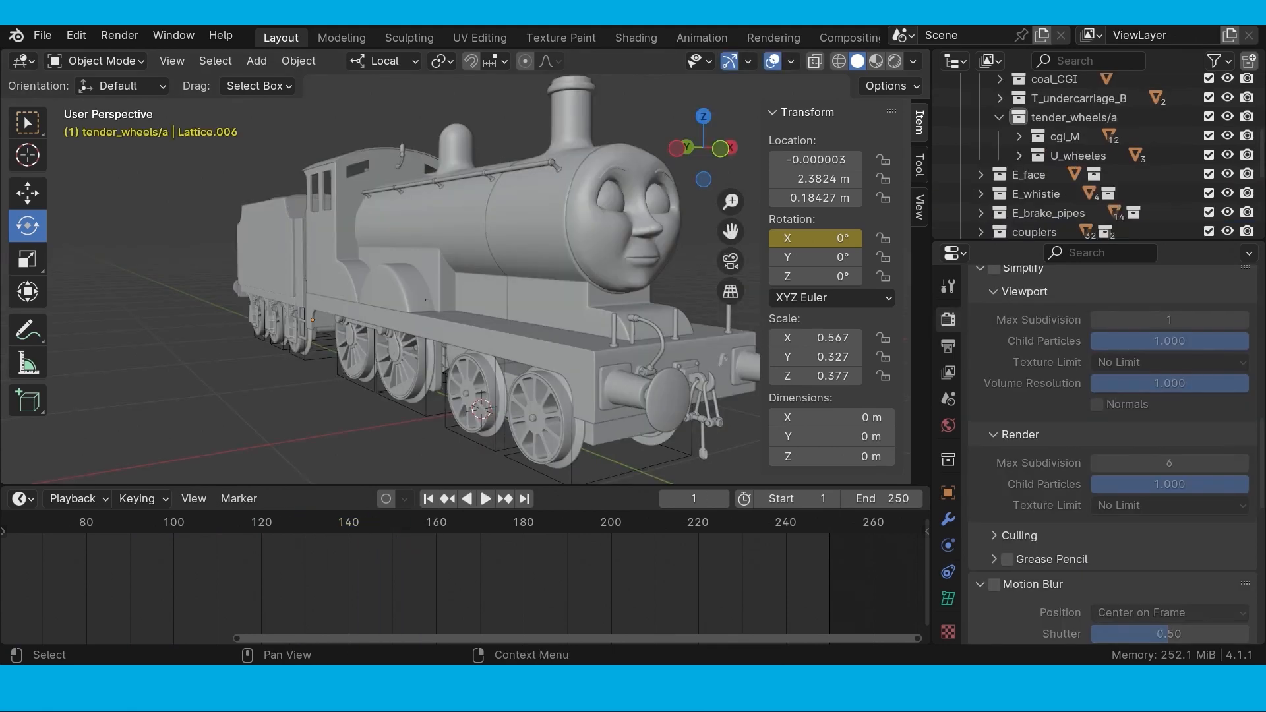
Step: Play the animation on the full locomotive model and examine the driving wheels and coupling rod from several angles
key(space)
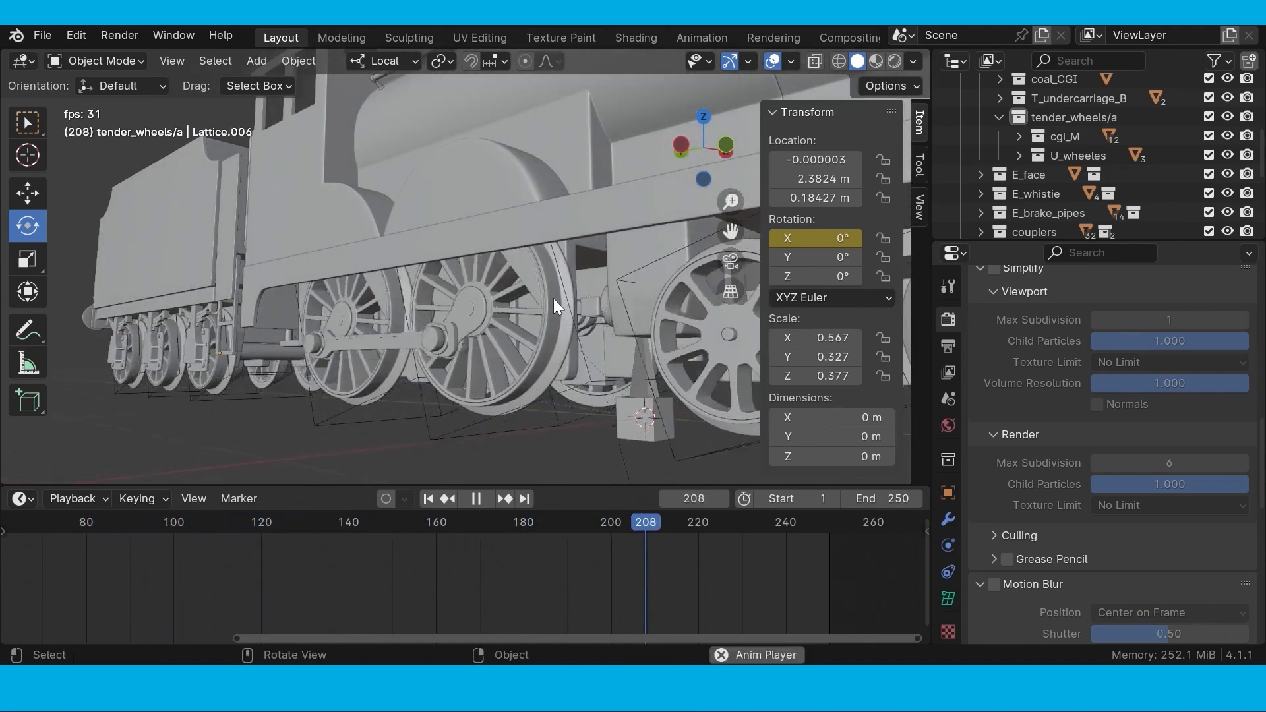
mouse_move(553, 298)
middle_down()
mouse_move(490, 289)
mouse_move(588, 304)
mouse_move(554, 277)
middle_up()
scroll(523, 287, down, 2)
scroll(587, 297, up, 2)
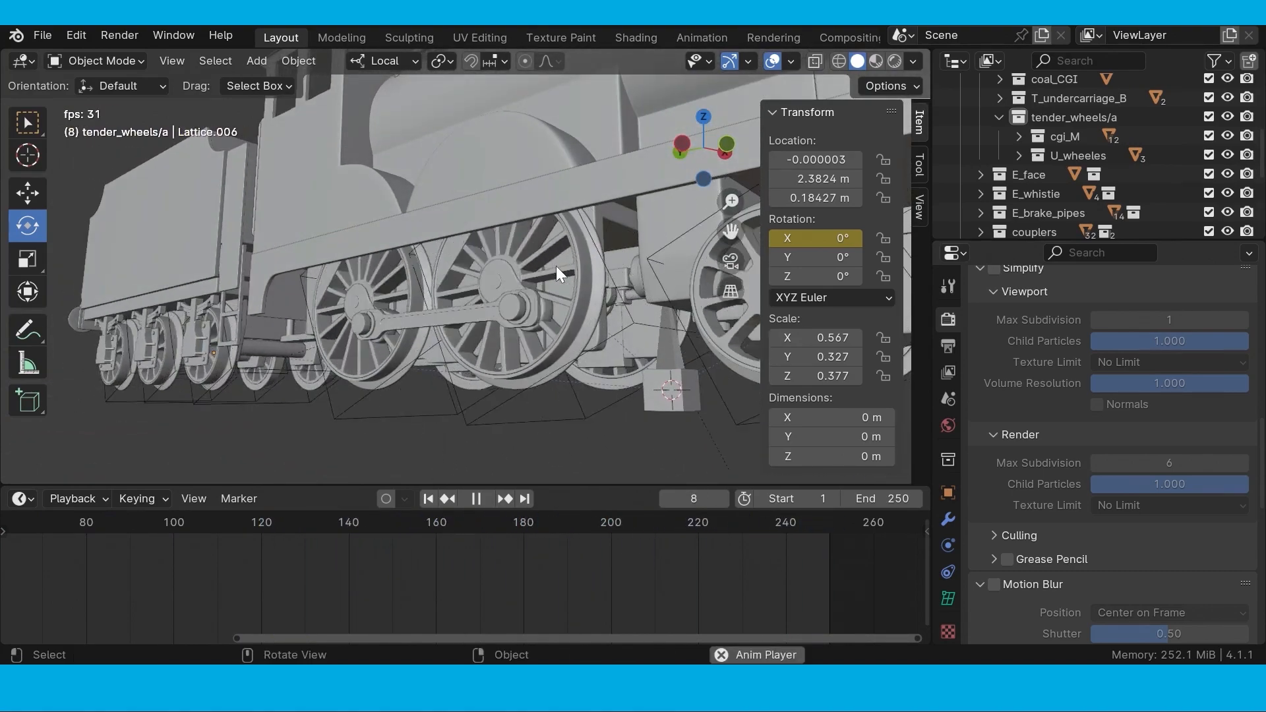
middle_drag(489, 276, 354, 293)
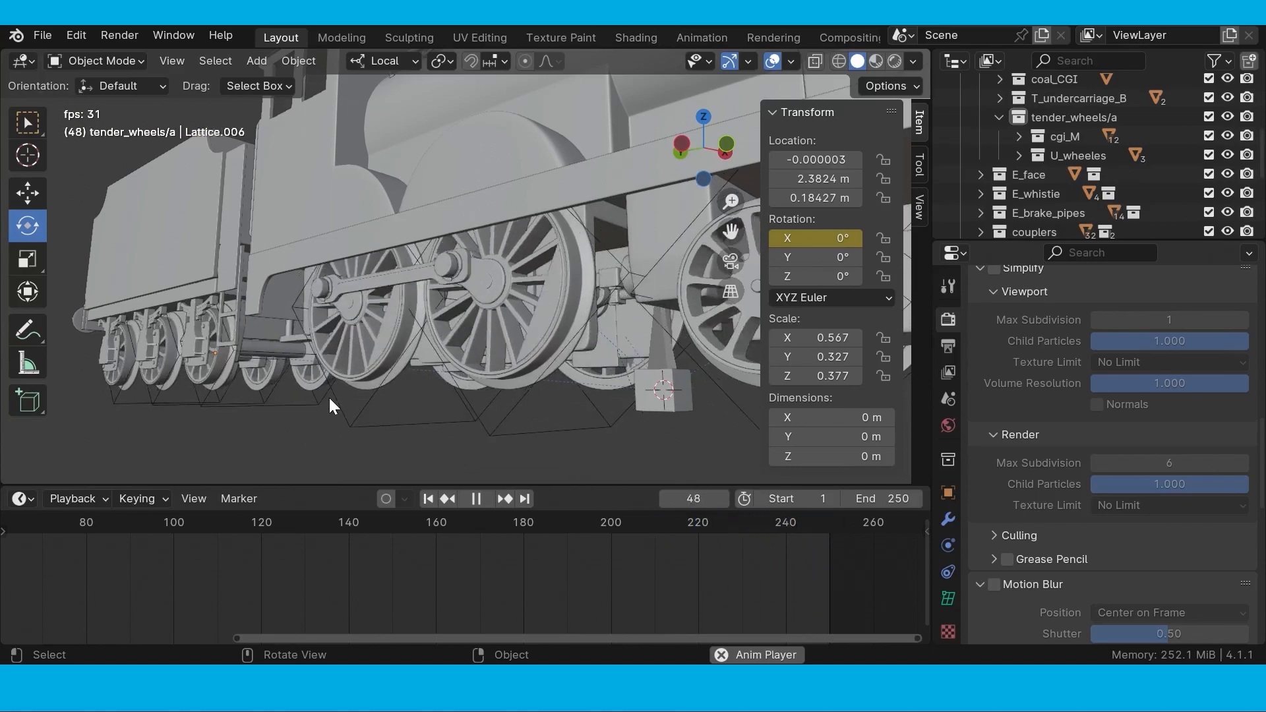
middle_drag(328, 397, 302, 403)
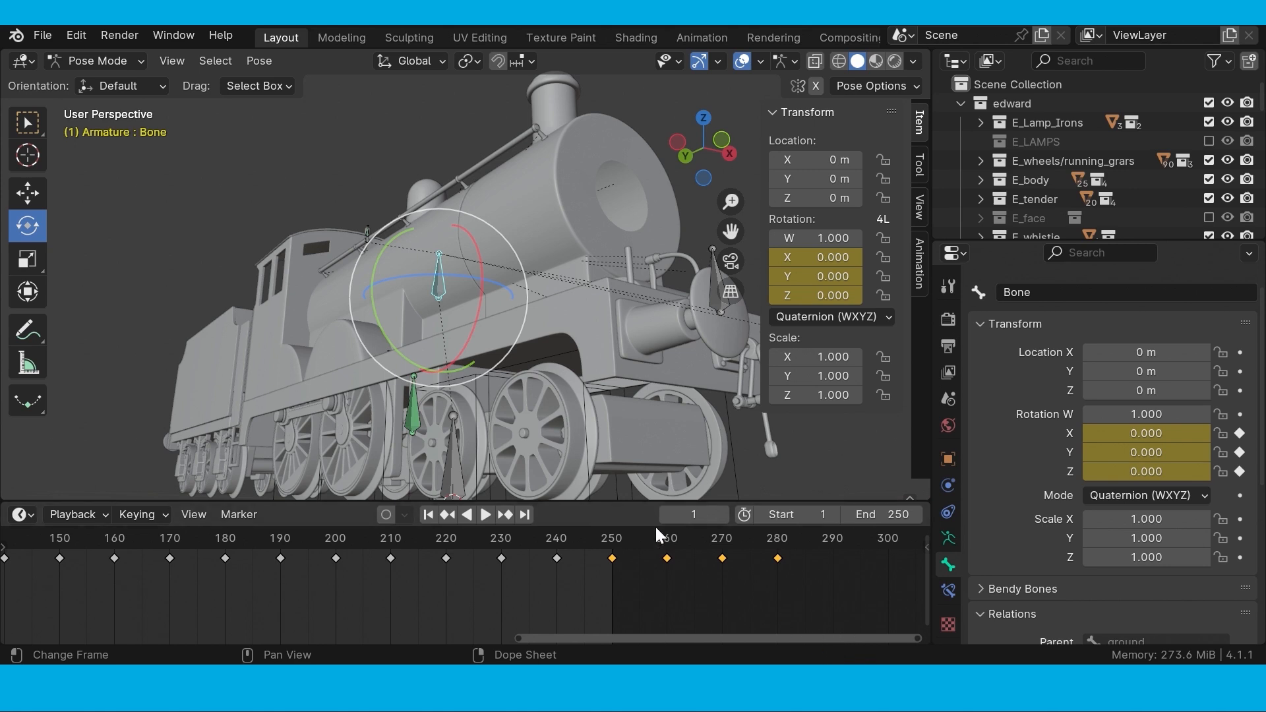
Step: Play the armature animation in Pose Mode and show the viewport overlays and gizmos
key(space)
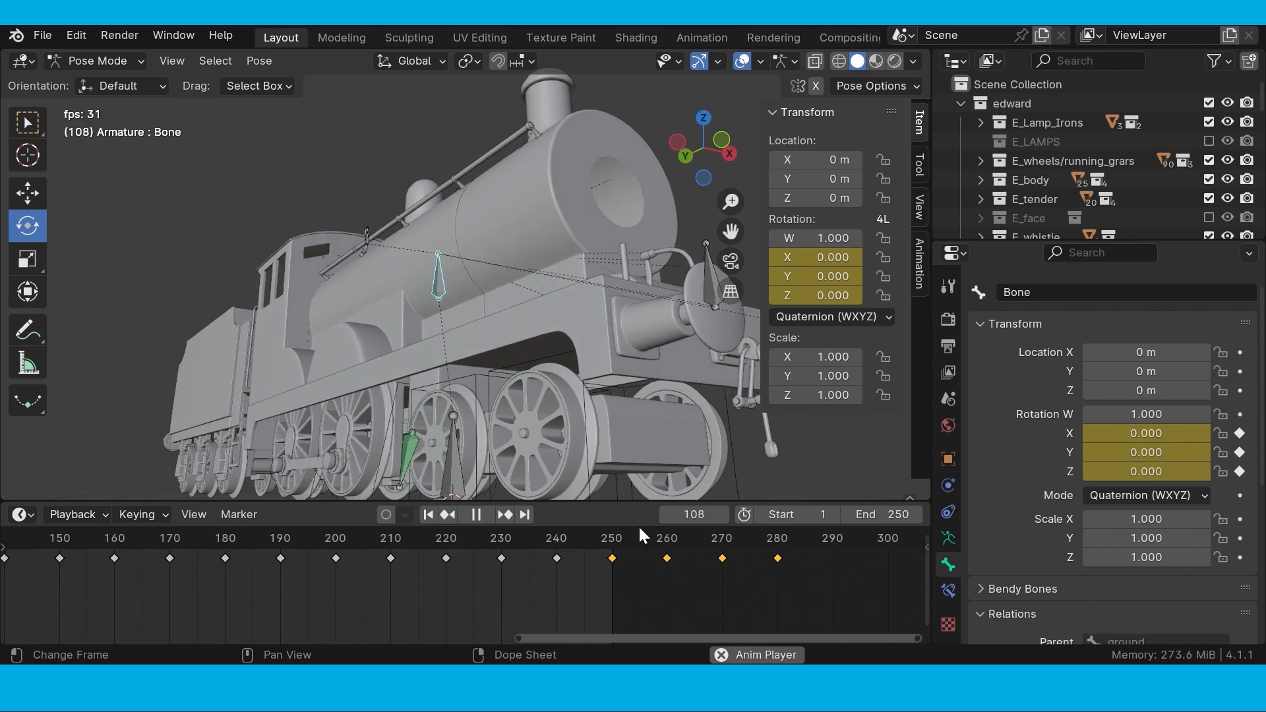
key(space)
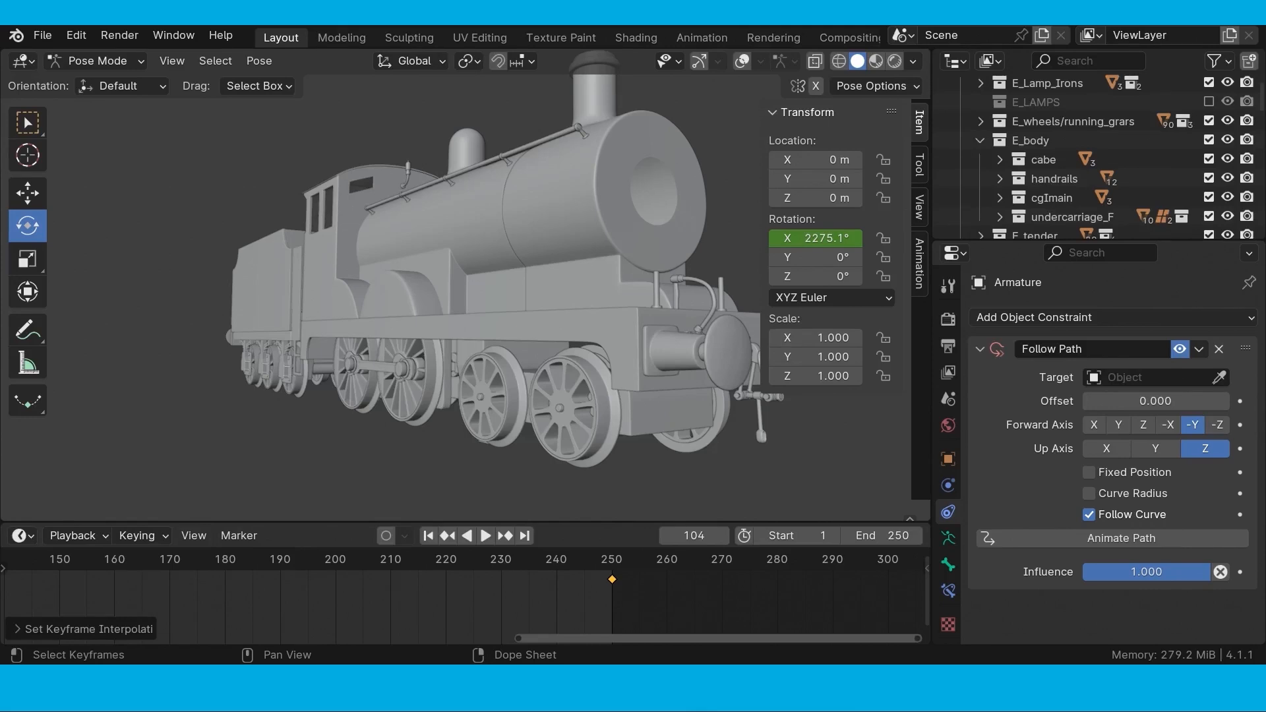
key(space)
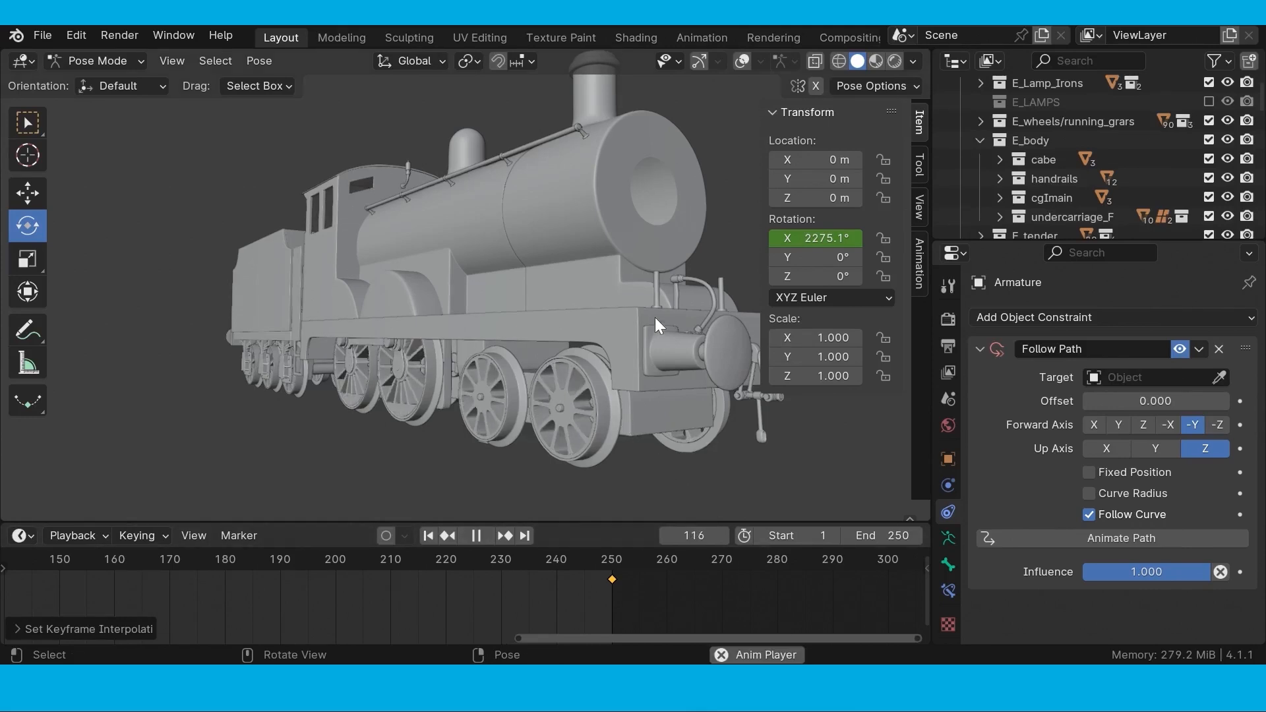
click(742, 59)
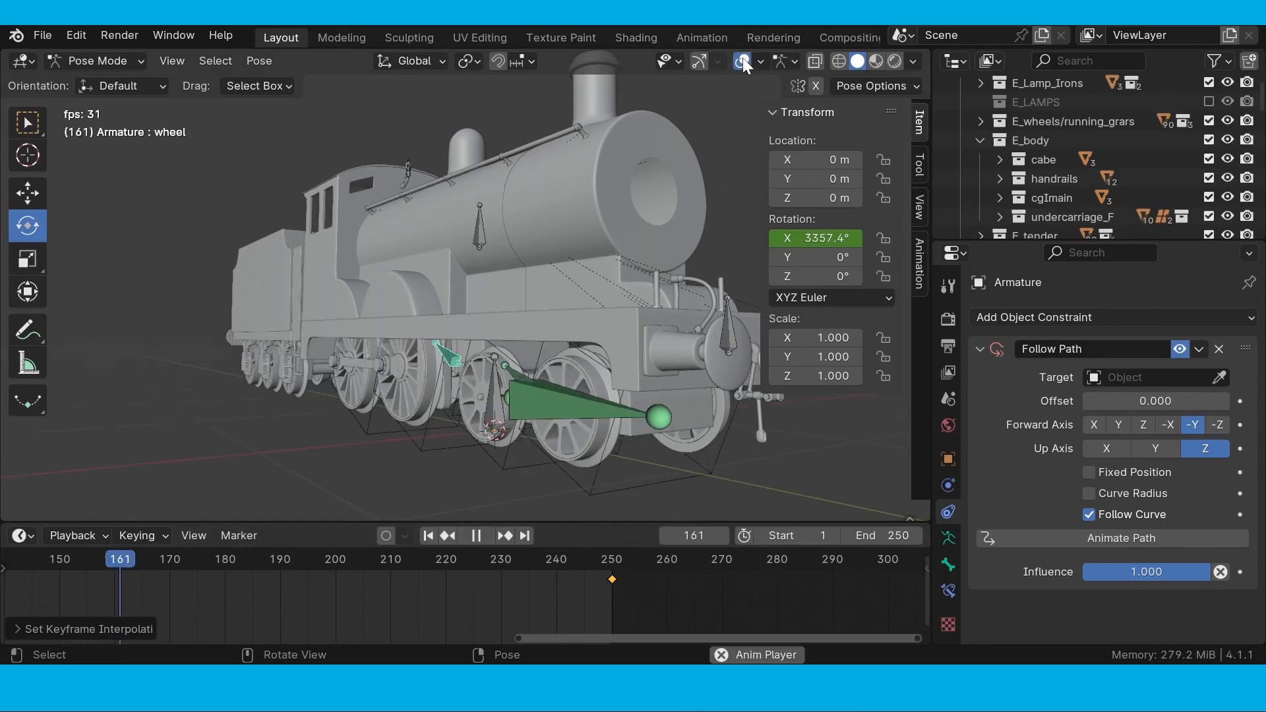
click(693, 61)
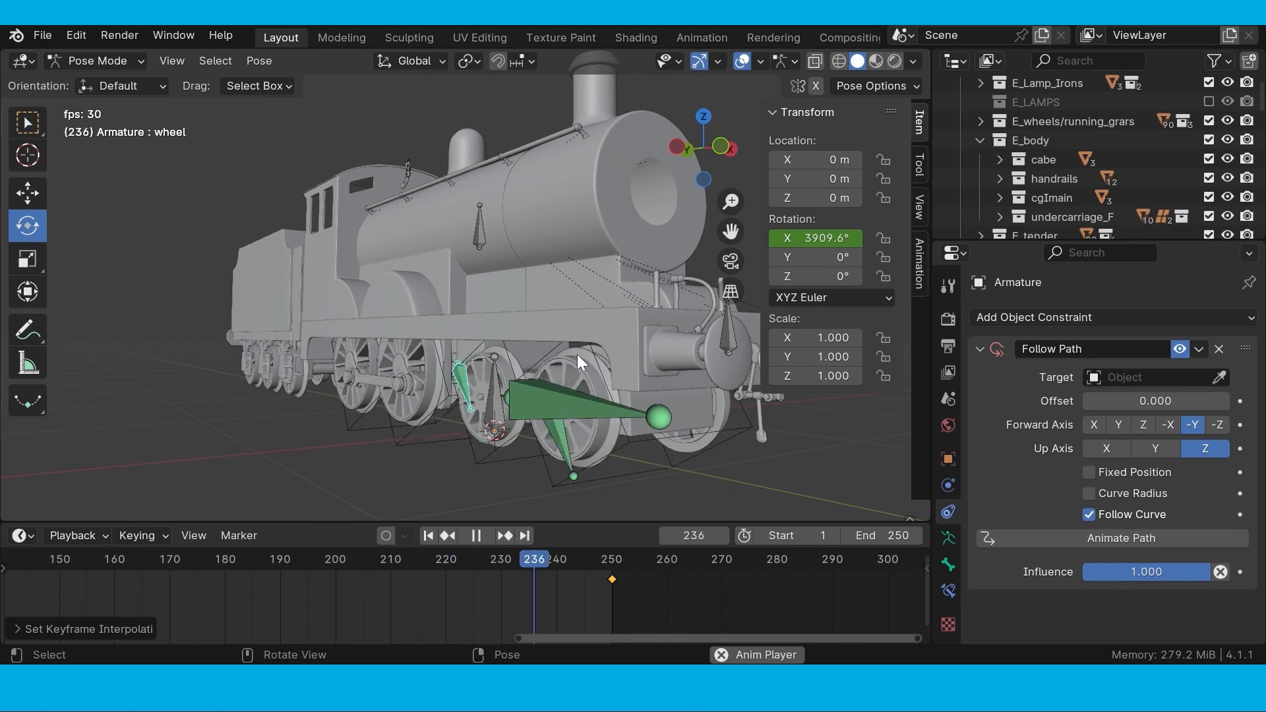
Step: Examine the wheels and wheel bones during playback, with the viewport overlays hidden and shown
middle_drag(578, 353, 566, 310)
scroll(566, 310, up, 3)
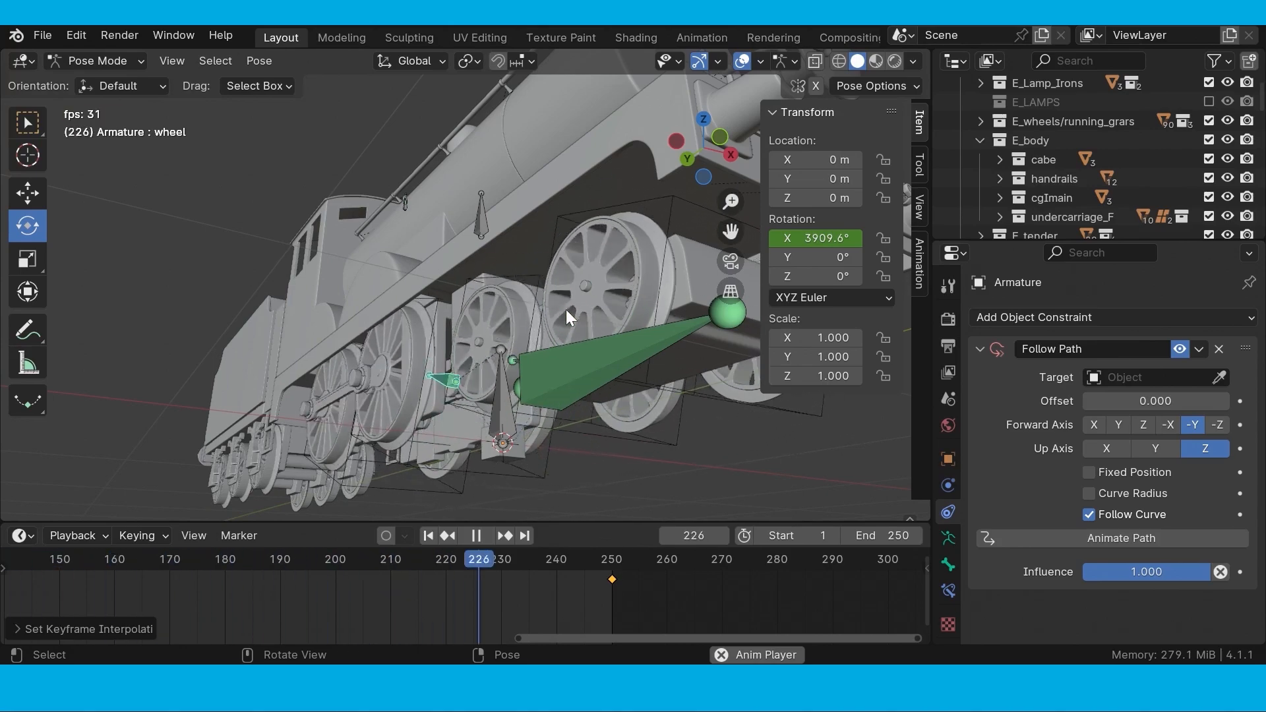
middle_drag(569, 303, 575, 346)
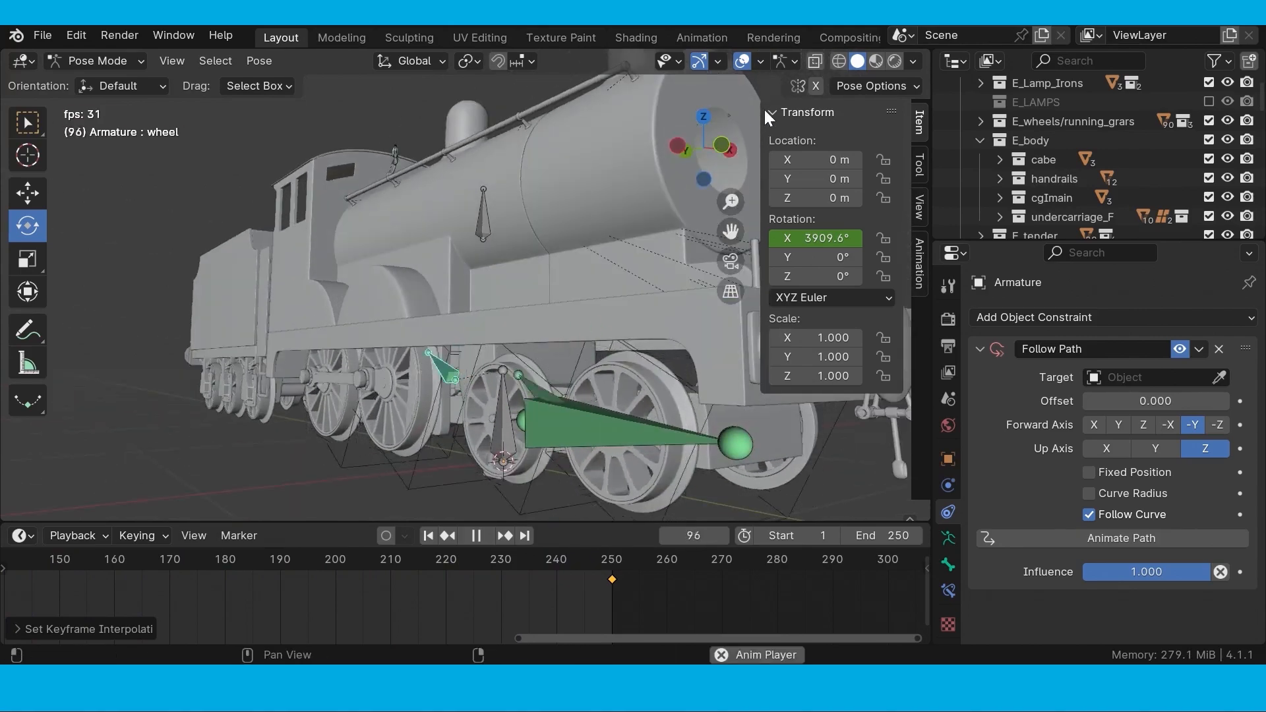
click(742, 61)
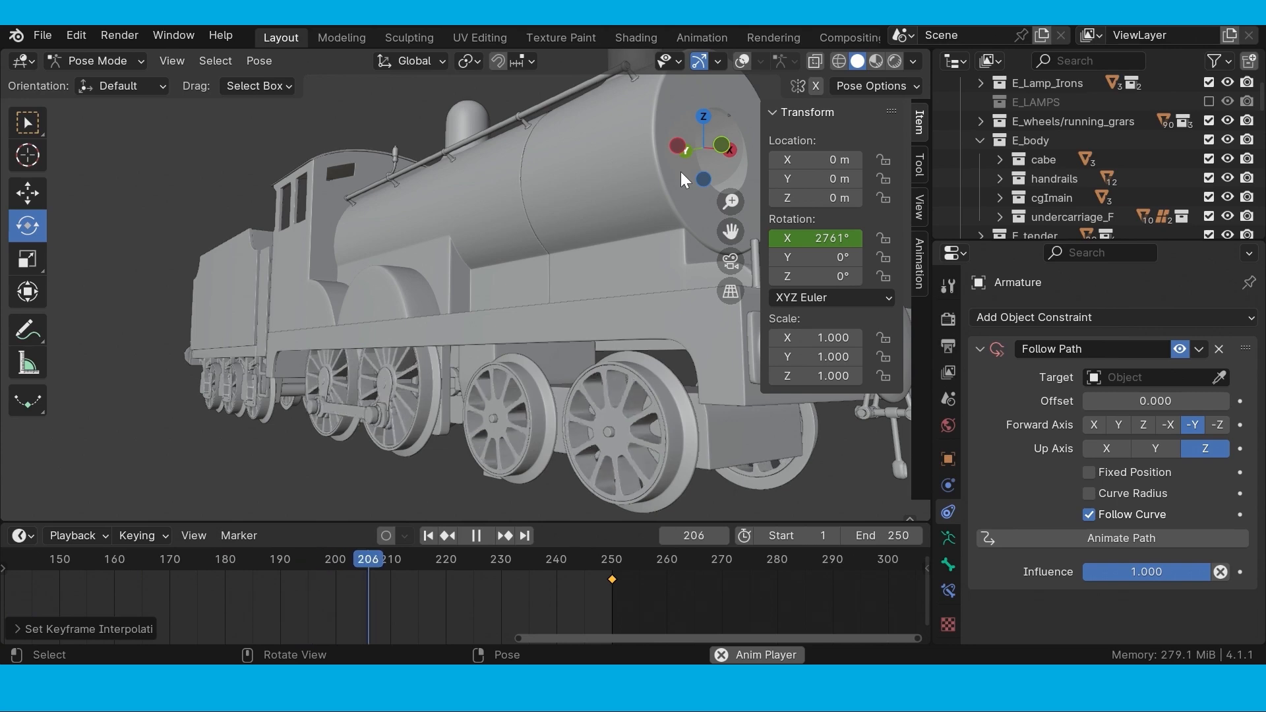
click(741, 61)
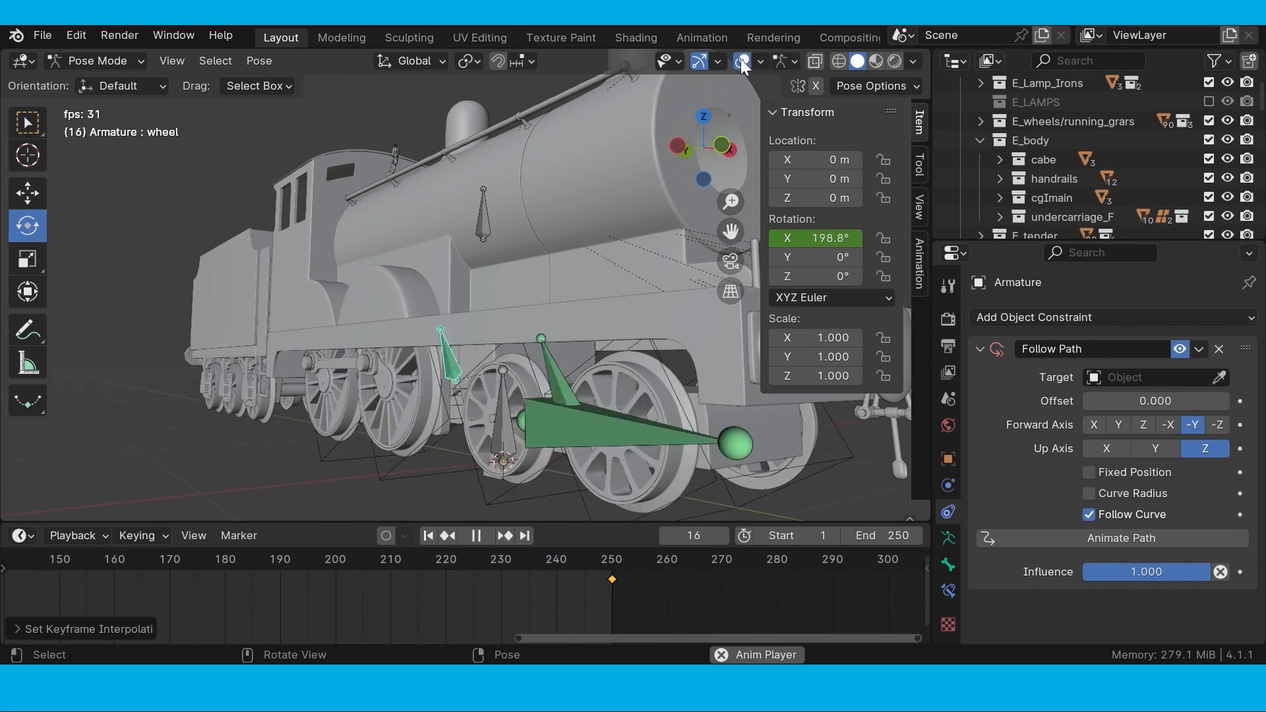
Step: Select the piolt_Wheel_E bone and try changing its X rotation during playback
click(573, 417)
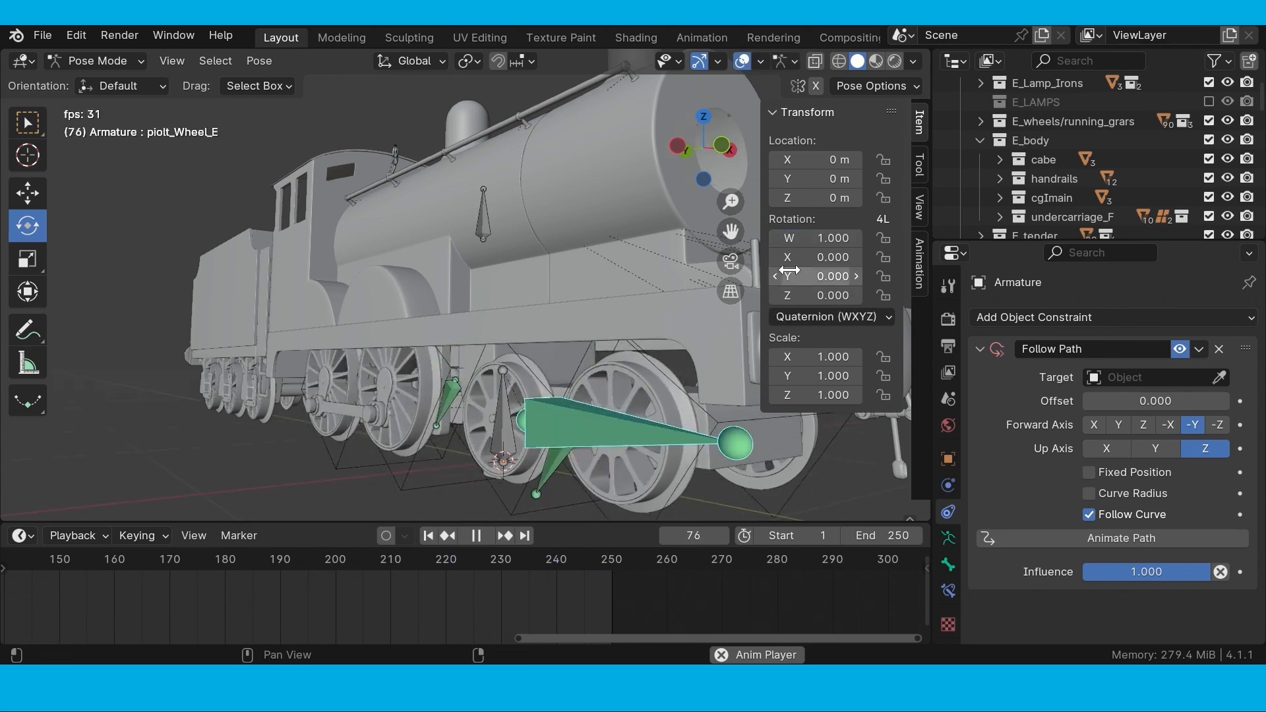
drag(790, 257, 900, 258)
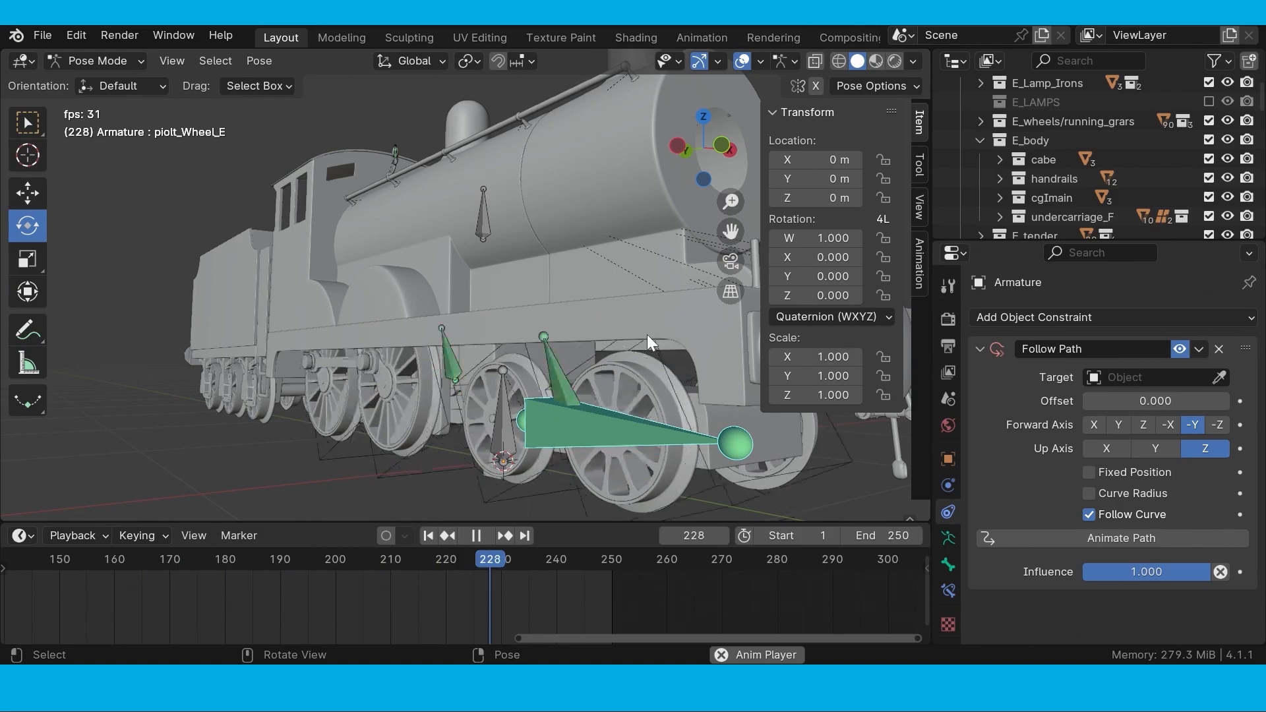
key(space)
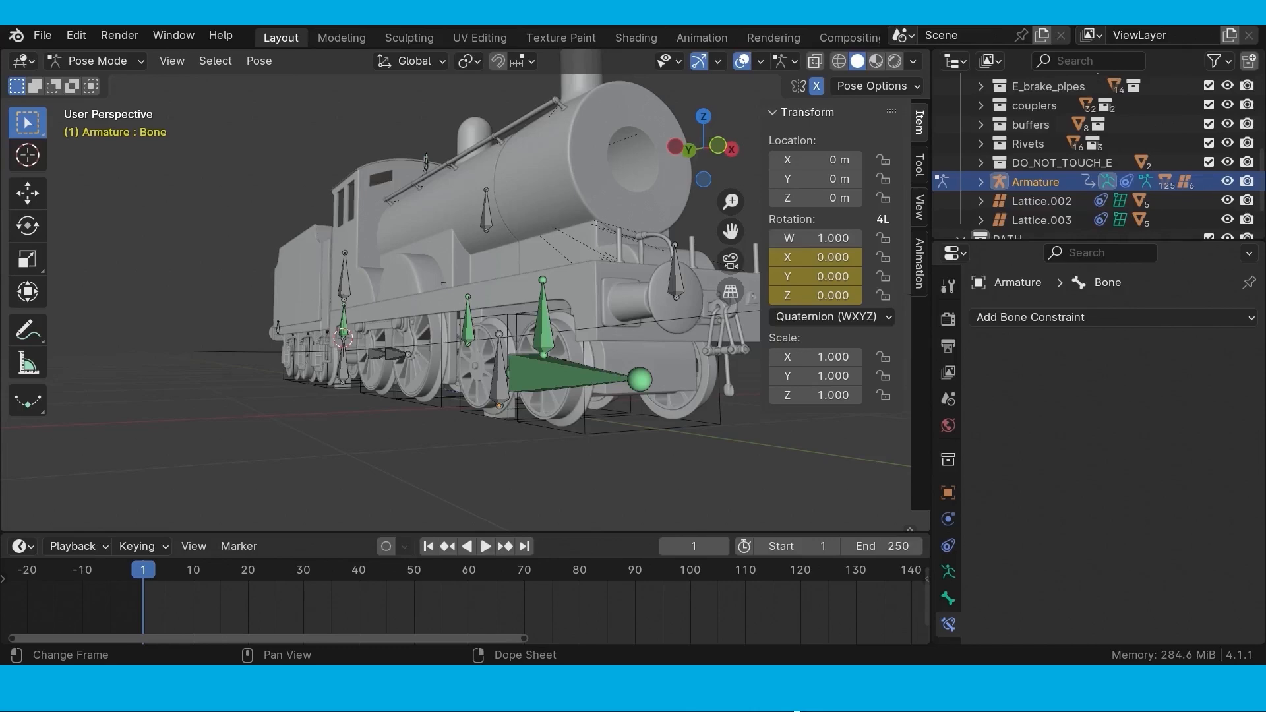
Step: Play the complete rig's animation and toggle off the viewport overlays
key(space)
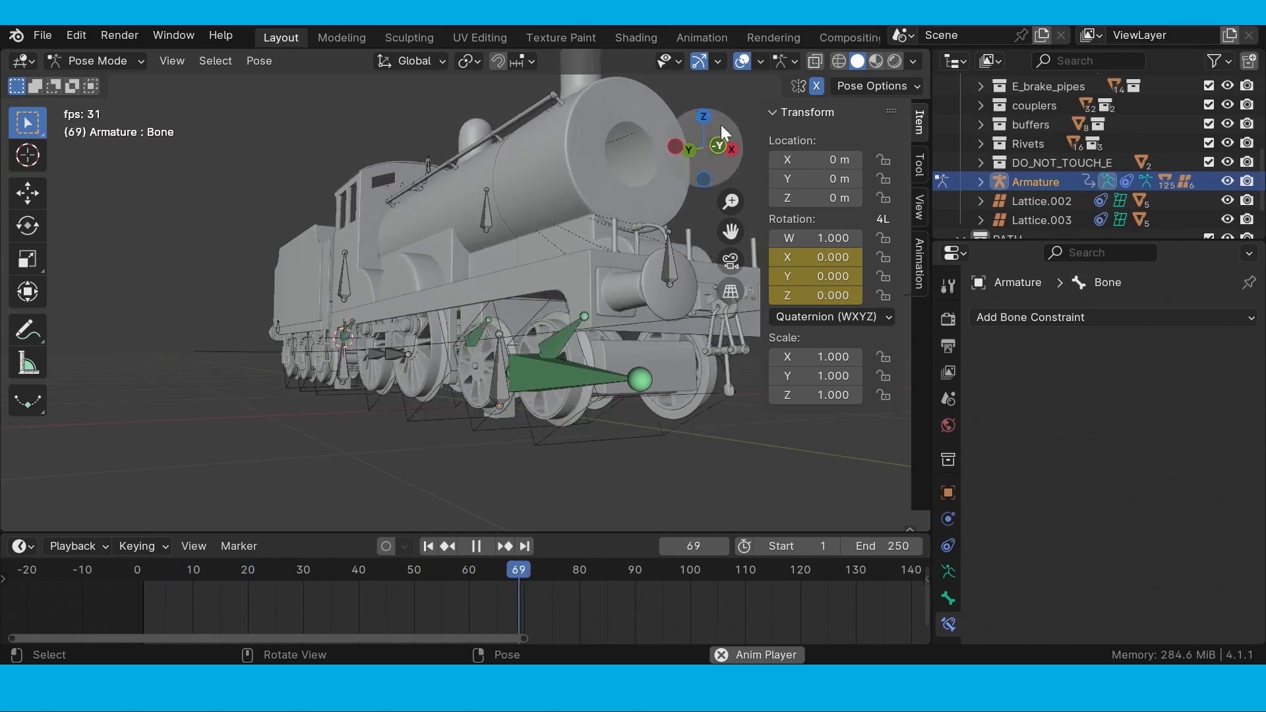
click(741, 60)
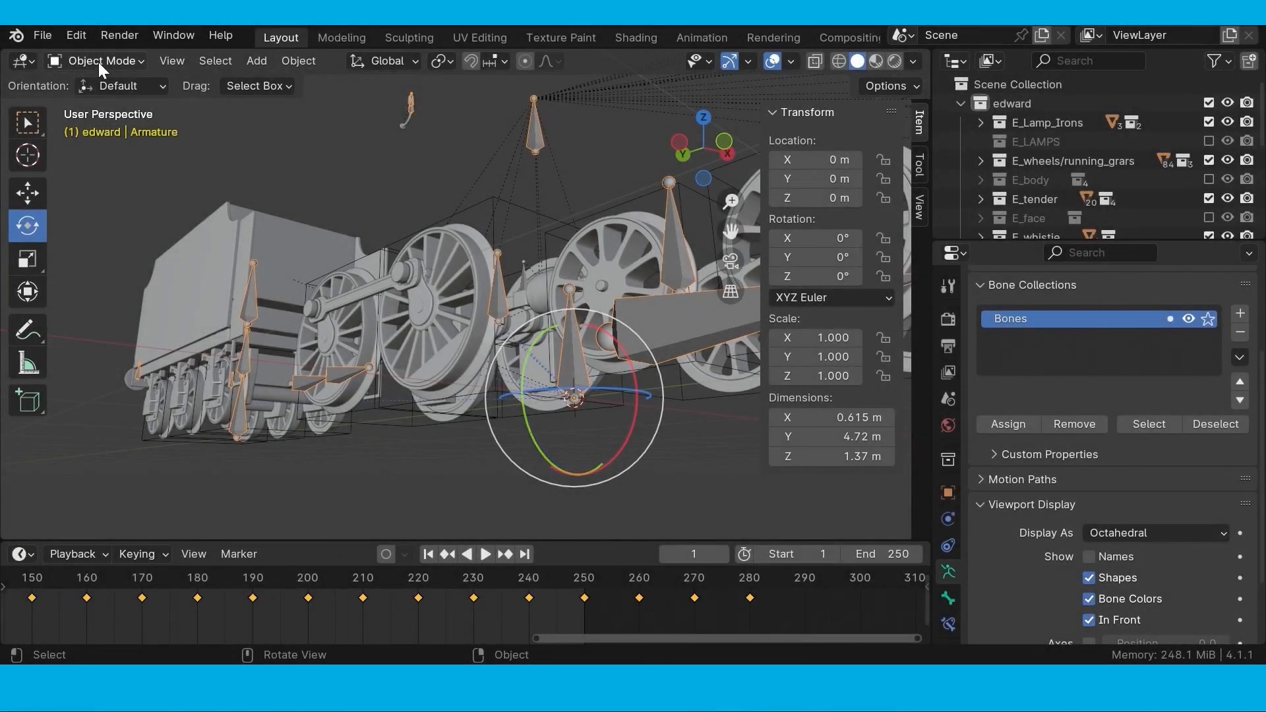
Step: Switch to the Select Box tool and select the main armature beside the driving wheels
click(27, 130)
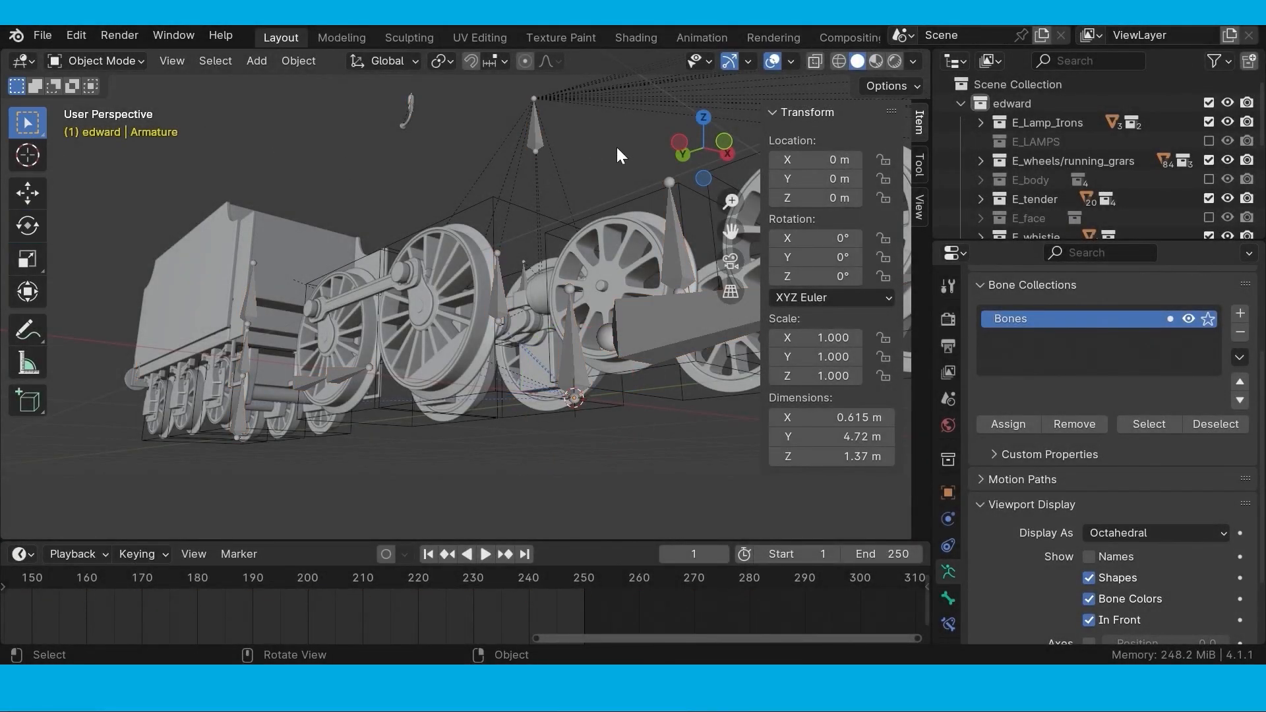
scroll(527, 312, up, 3)
middle_drag(526, 309, 507, 294)
click(518, 294)
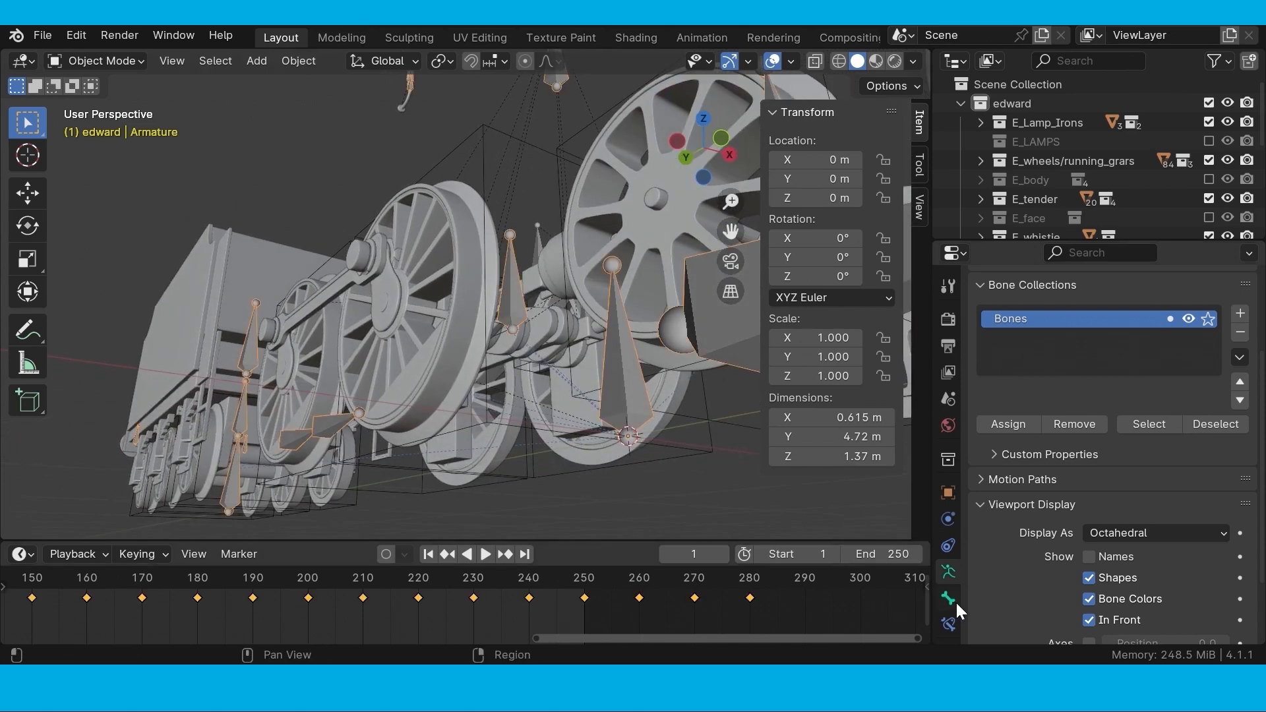
Step: Play the animation and examine the inside motion gear and the driving wheels up close
middle_drag(617, 485, 466, 457)
key(space)
scroll(568, 488, up, 4)
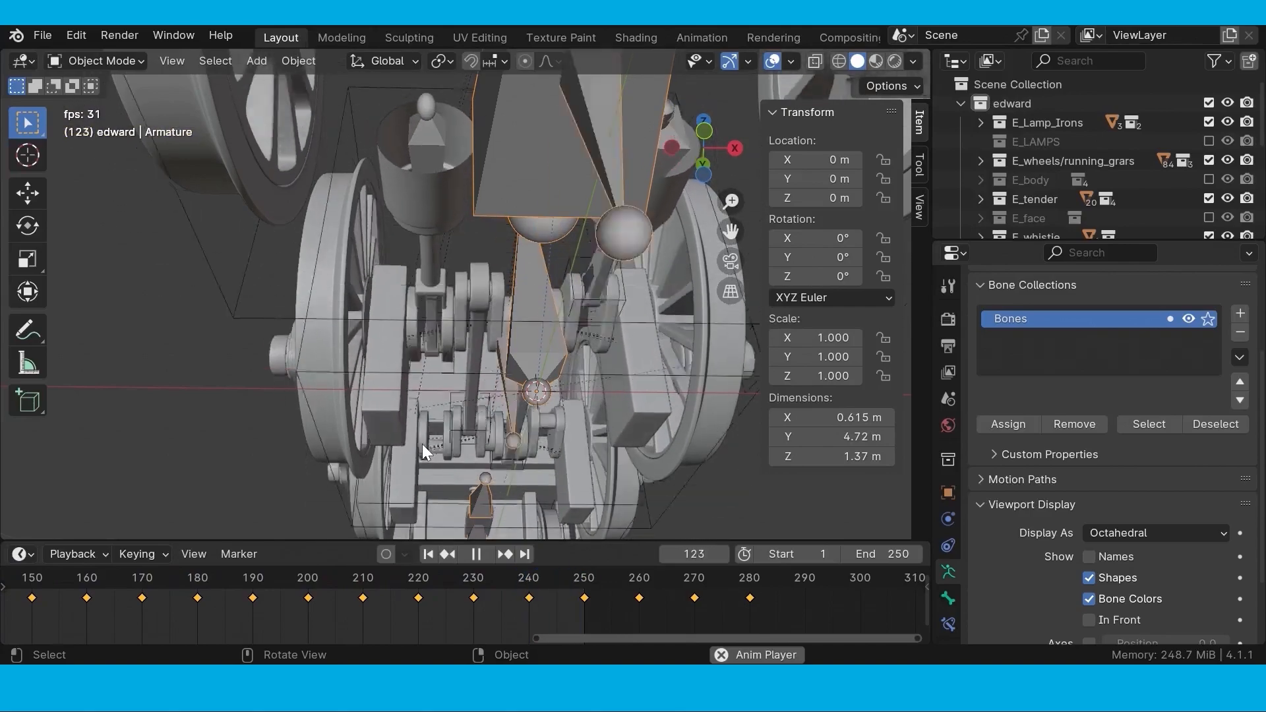
middle_drag(422, 445, 542, 482)
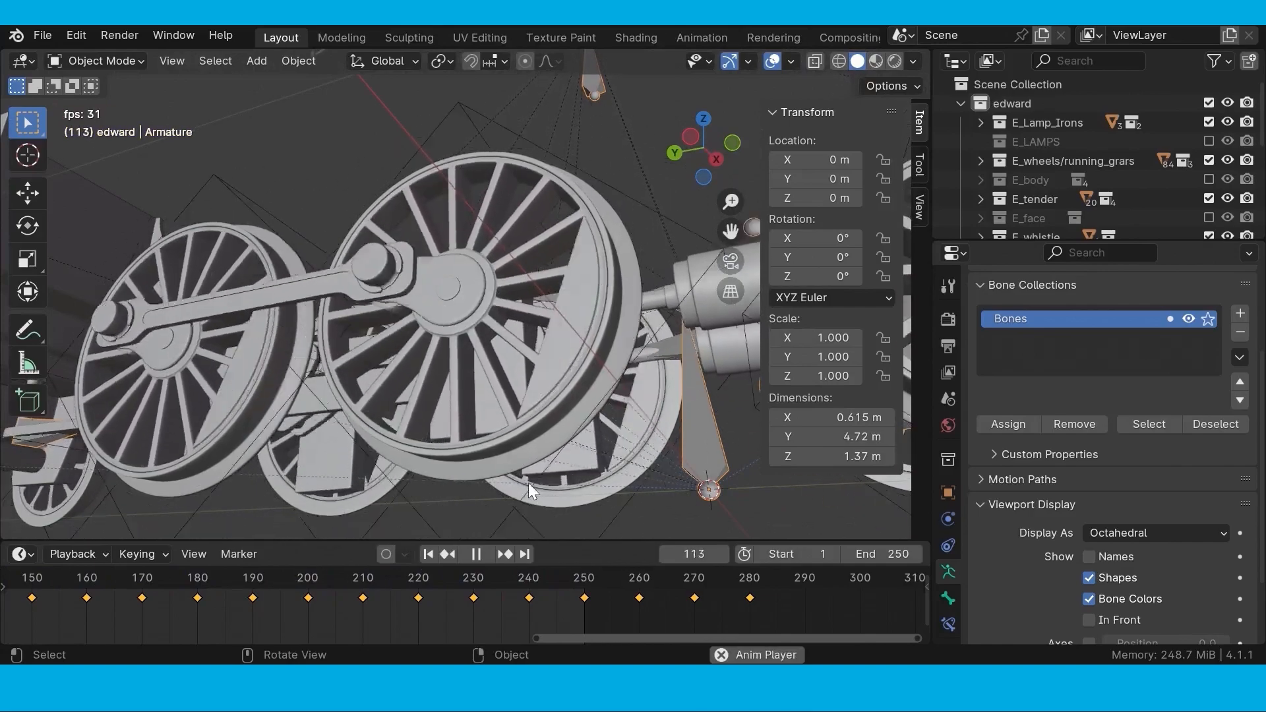
Step: Turn on In Front display for the main armature and stop playback with the cylinders in view
click(1091, 620)
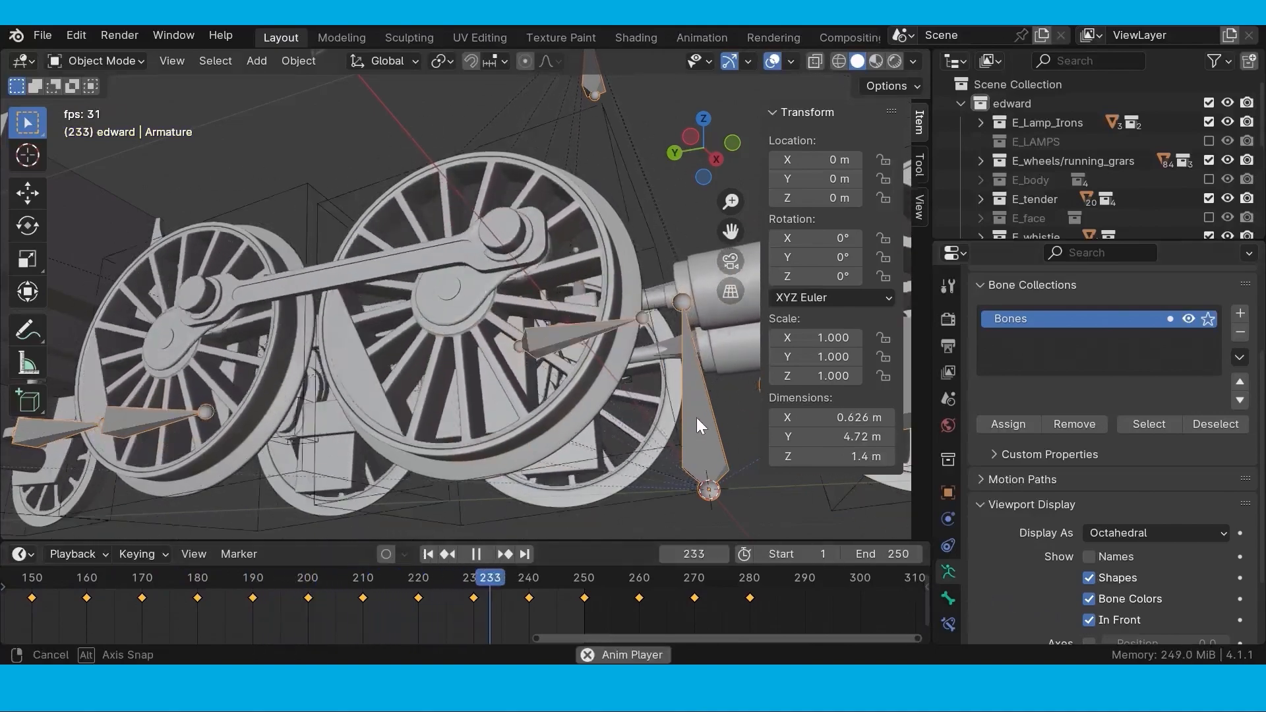
middle_drag(696, 418, 598, 494)
key(space)
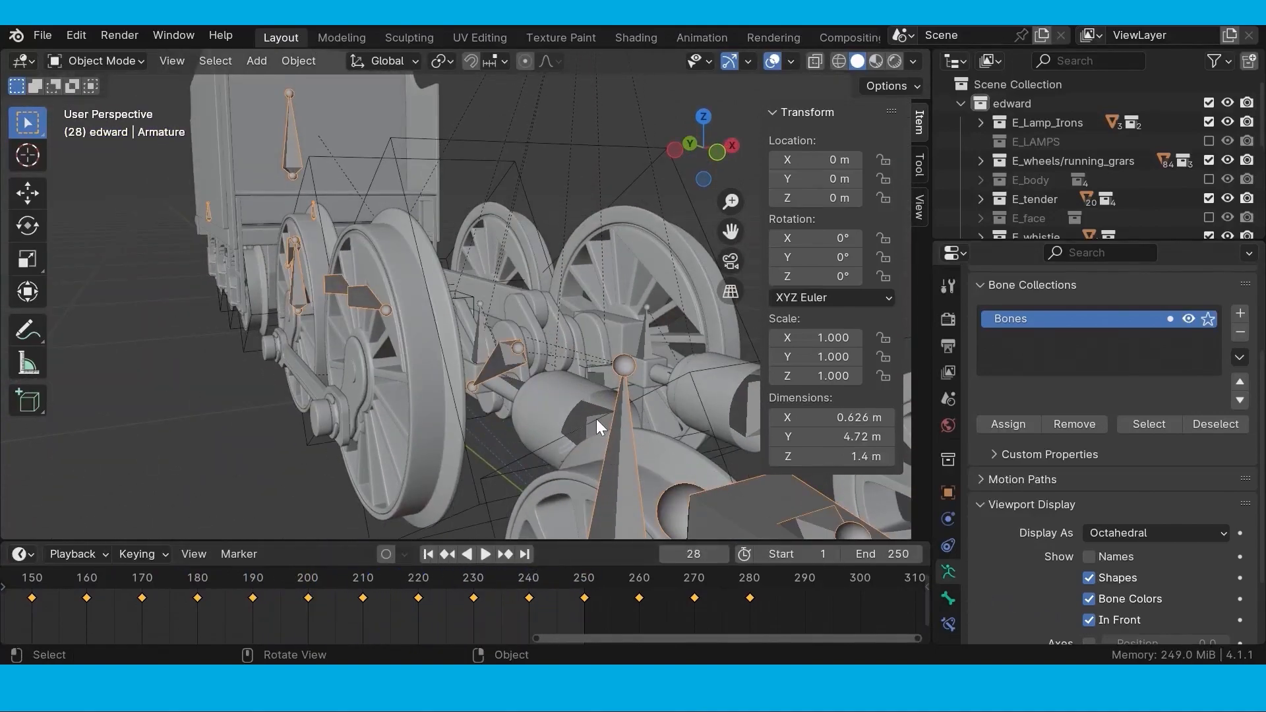
Step: Select Armature.001 at the cylinders and turn on its In Front display
click(597, 419)
click(594, 424)
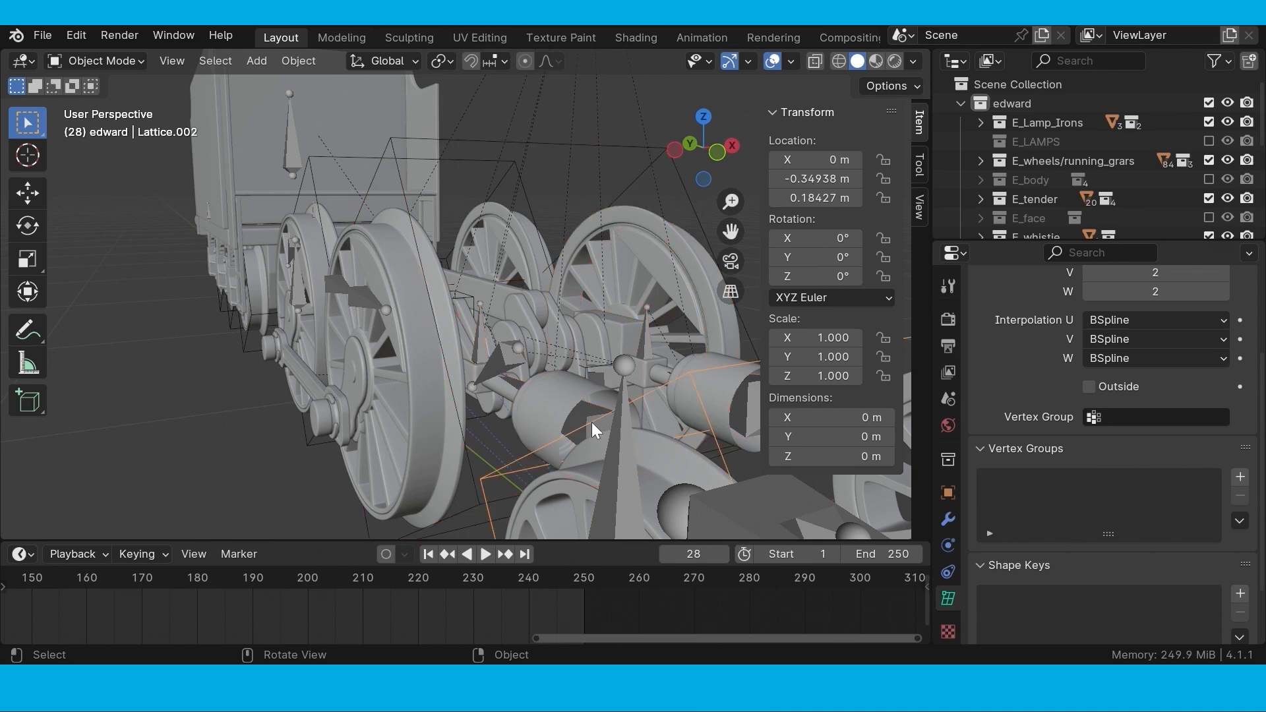
click(592, 415)
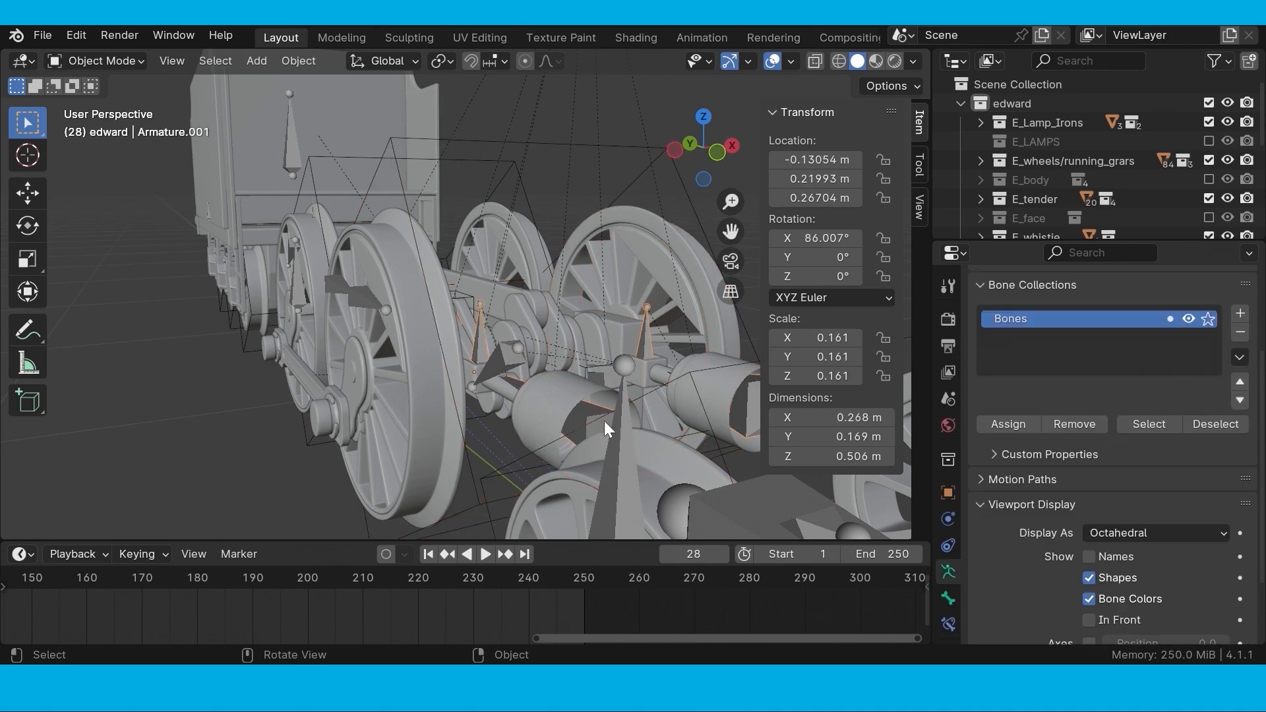
click(1091, 617)
Step: Play the animation and examine how the Armature.001 bones move with the driving wheels and pistons
scroll(491, 433, down, 3)
middle_drag(490, 432, 460, 428)
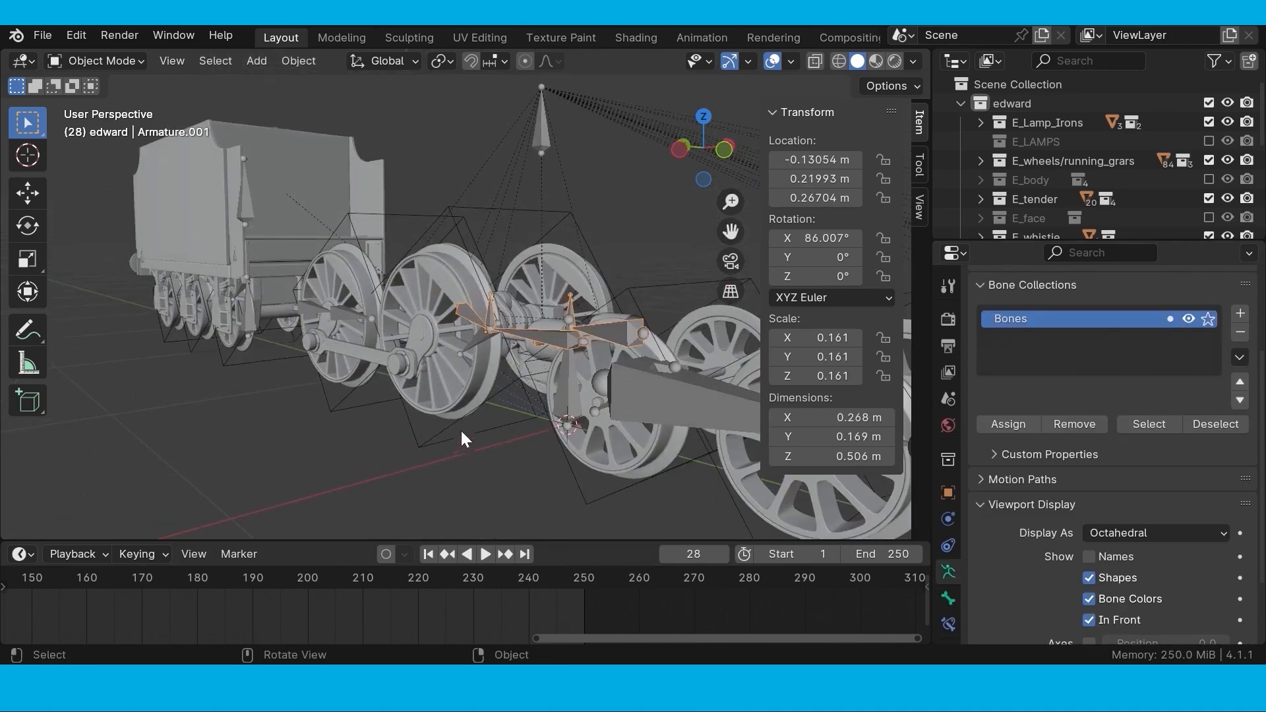
key(space)
scroll(417, 465, up, 5)
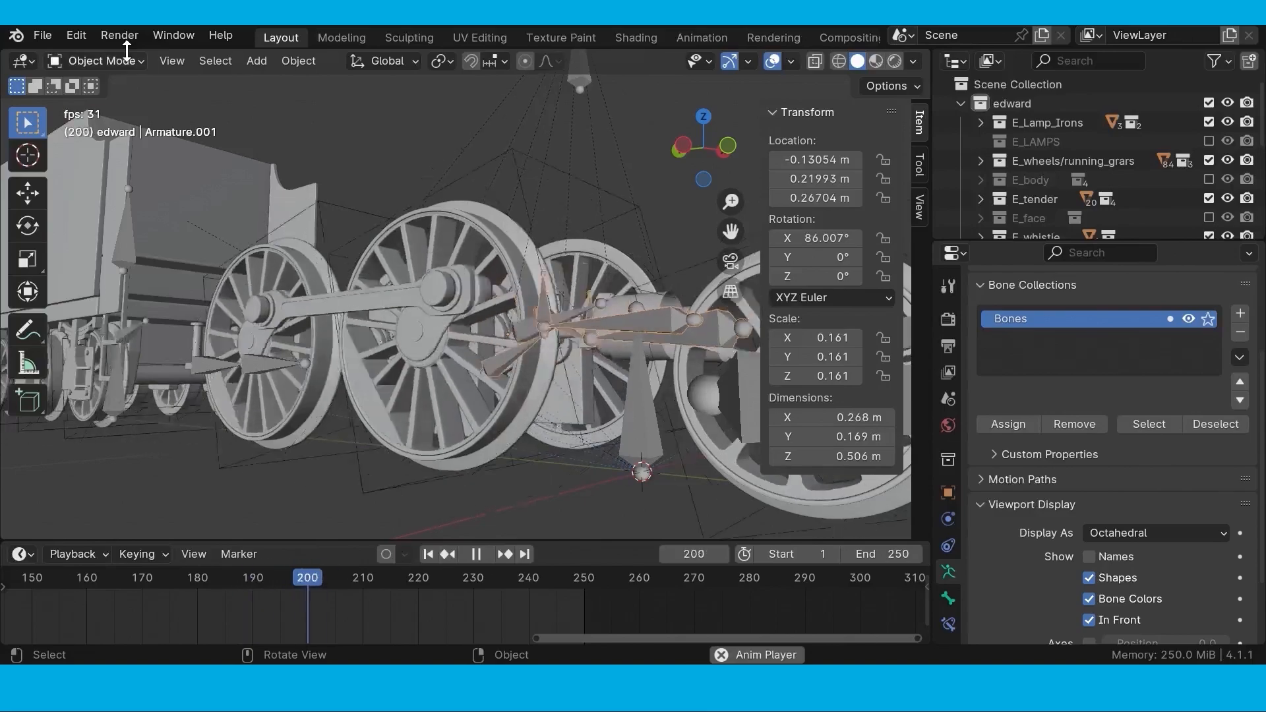
middle_drag(248, 410, 241, 371)
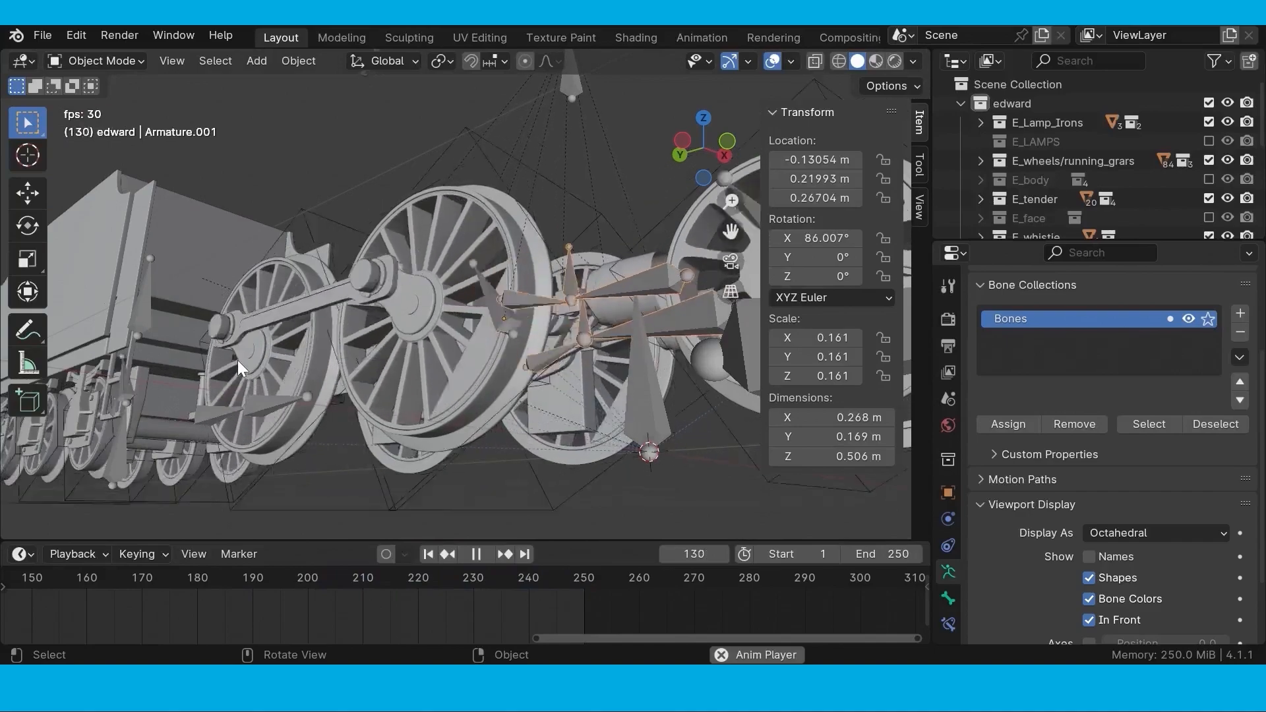
Step: Examine the Armature.001 piston bones and inside cranks from directly below the locomotive while the animation plays
click(705, 178)
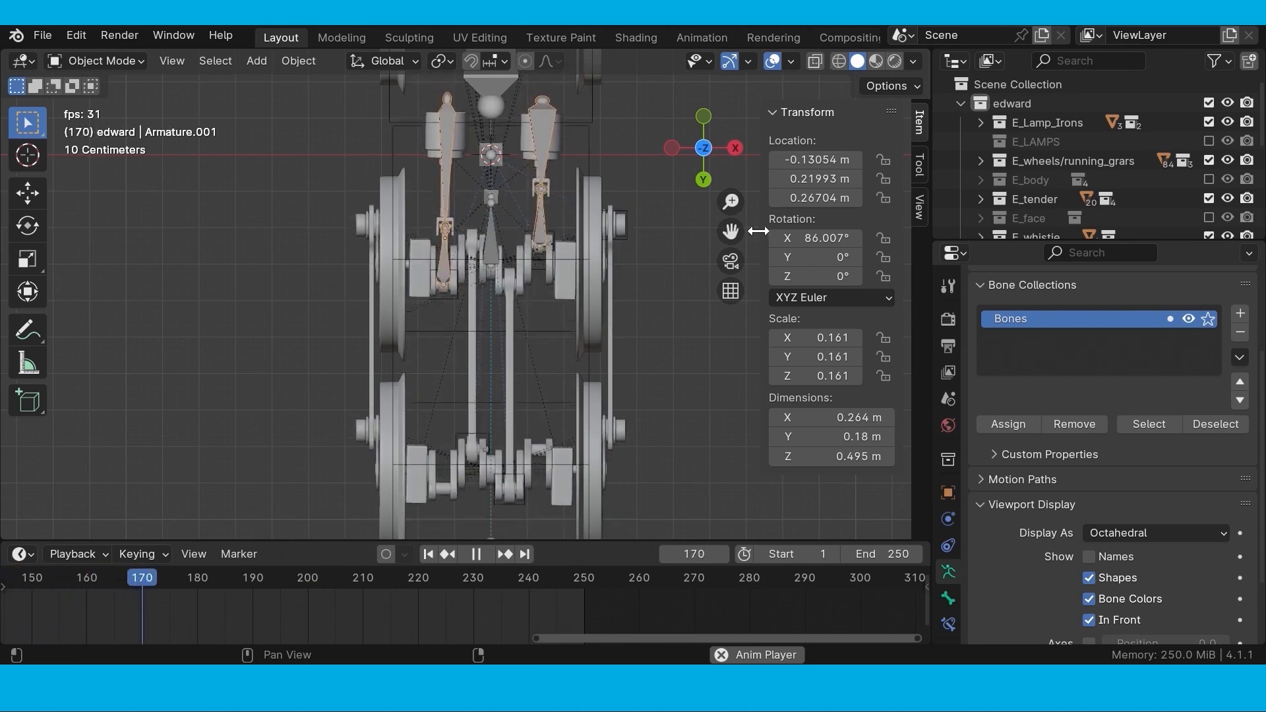
drag(731, 231, 703, 347)
scroll(580, 304, up, 3)
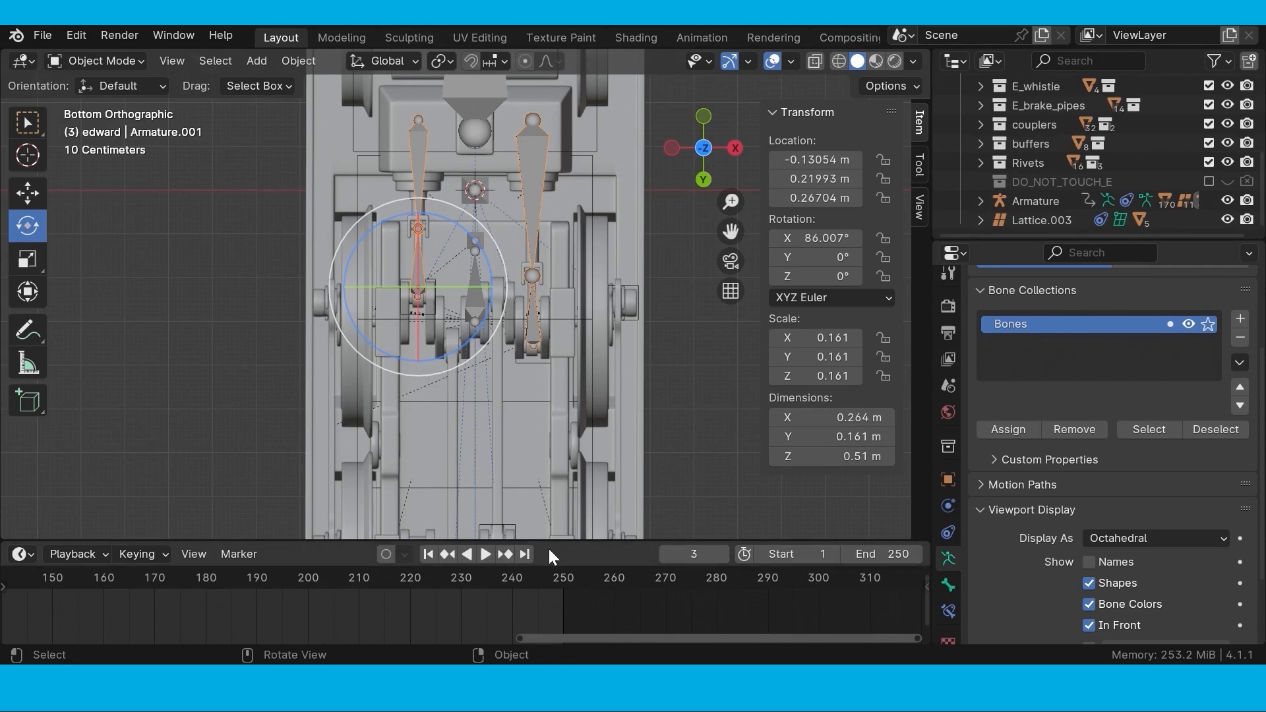
Step: Return the animation to frame 1, replay it, and examine the cranks and piston bones from underneath and at an angle
click(428, 554)
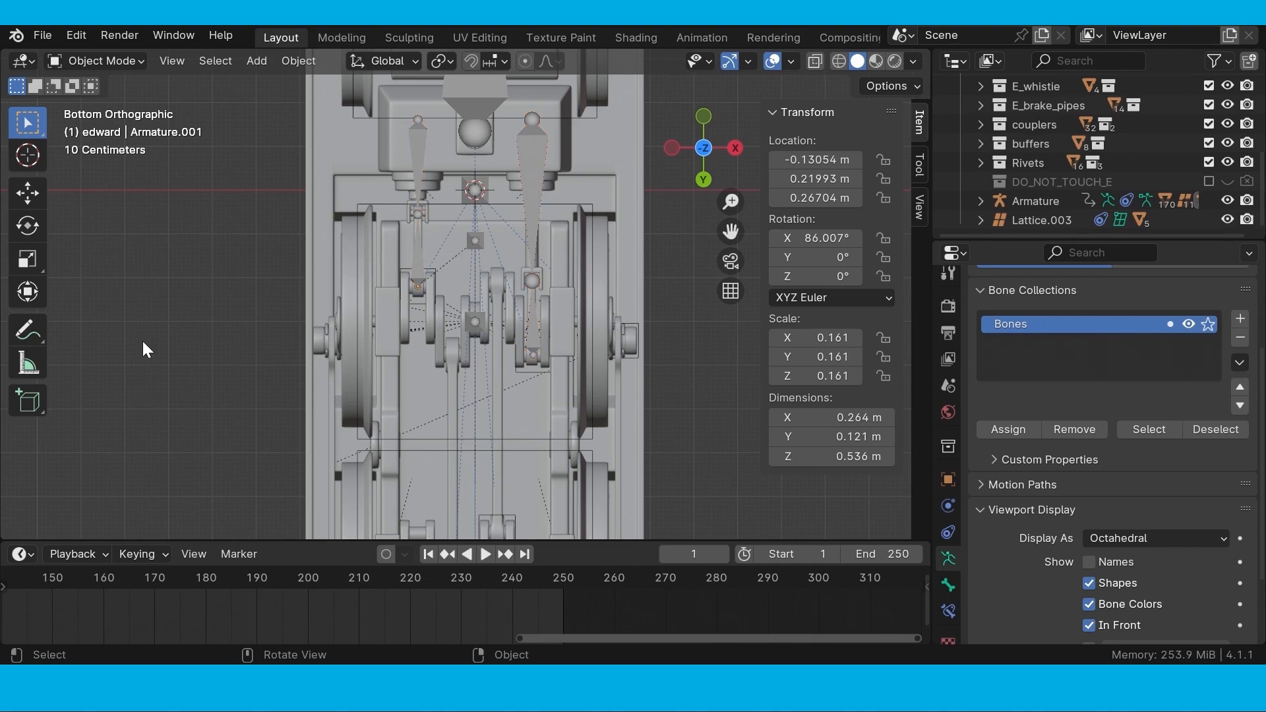
key(space)
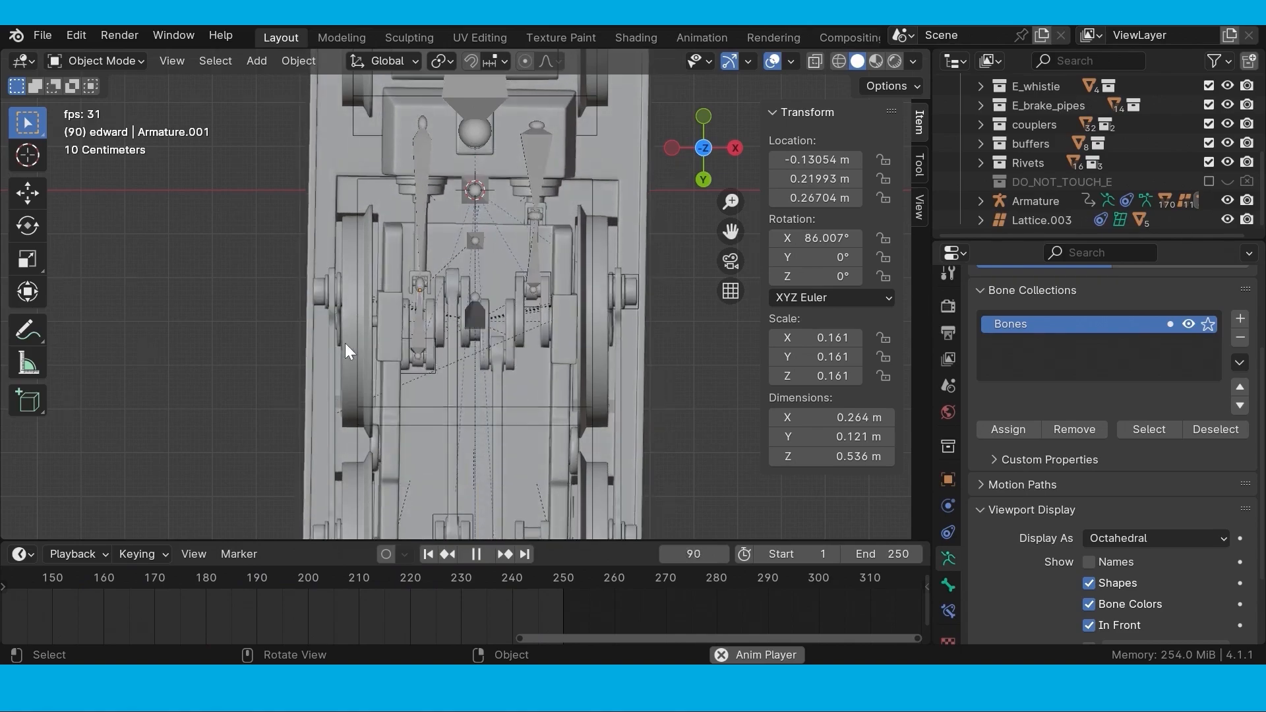
scroll(344, 342, up, 3)
middle_drag(210, 375, 478, 317)
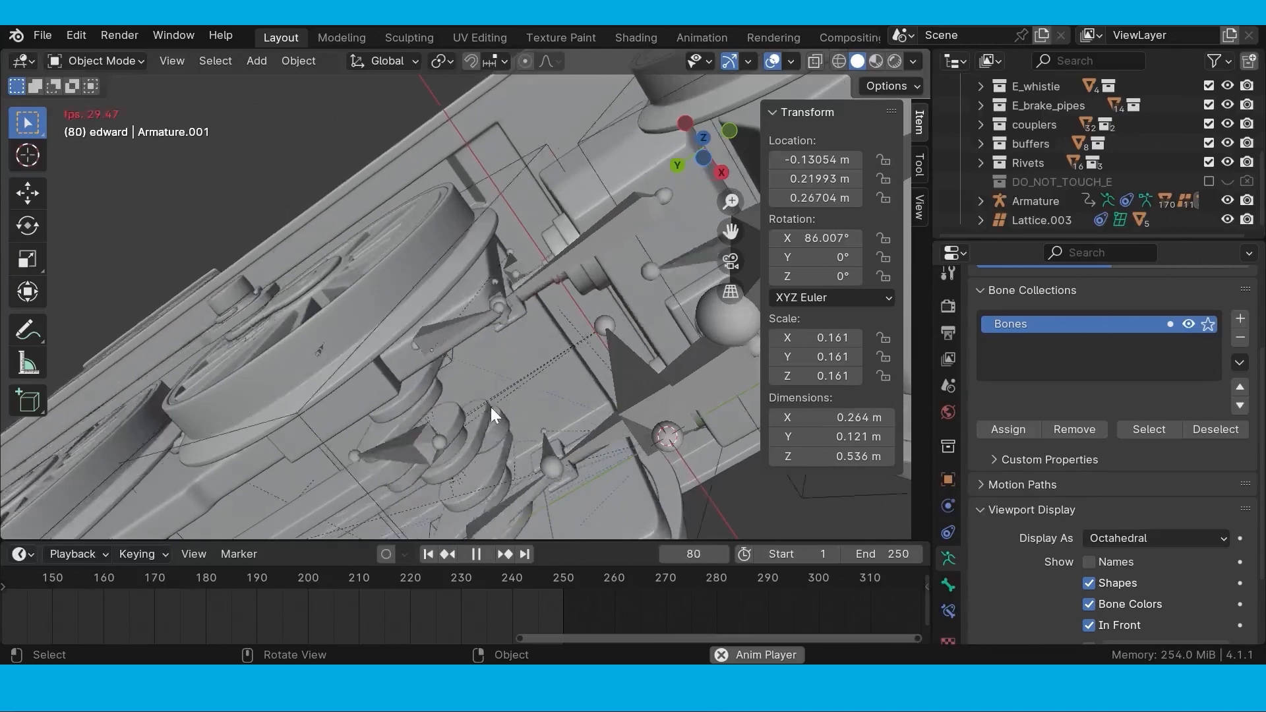
Step: Stop playback, put the main armature into Pose Mode, and select the wheel bone beside the driving wheels
key(space)
click(485, 424)
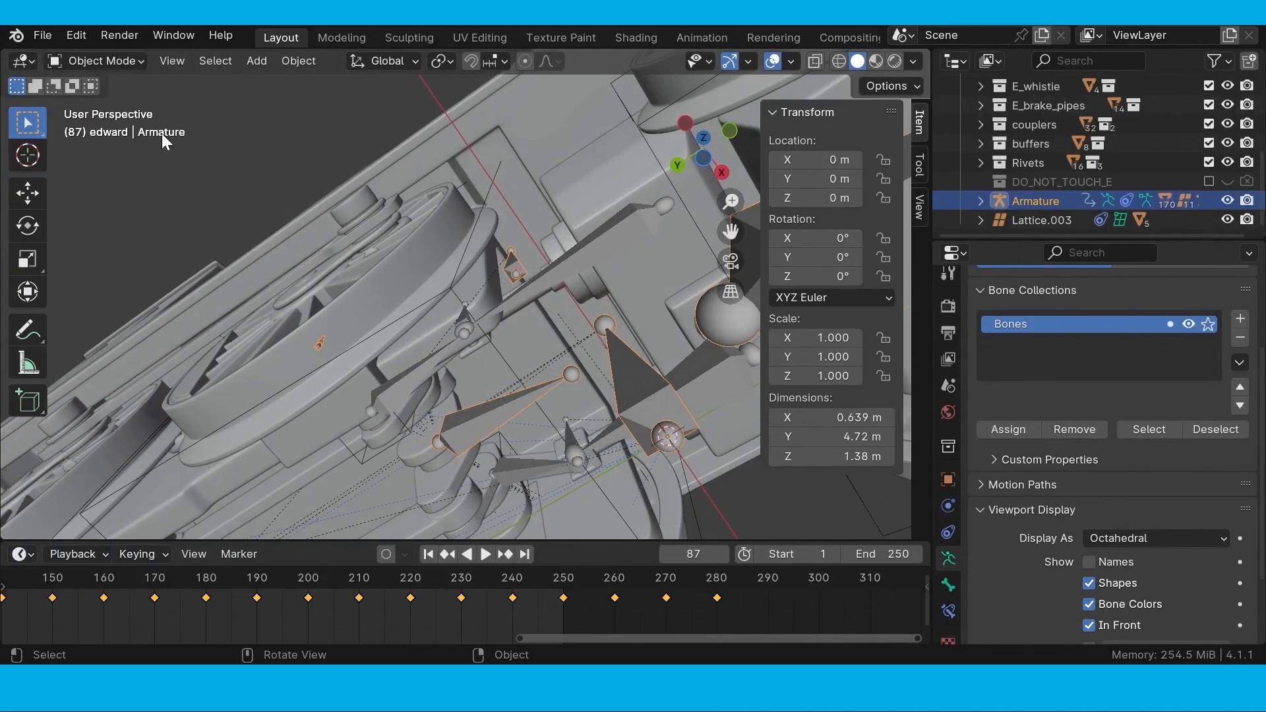
click(100, 60)
click(104, 122)
middle_drag(406, 281, 421, 391)
click(476, 432)
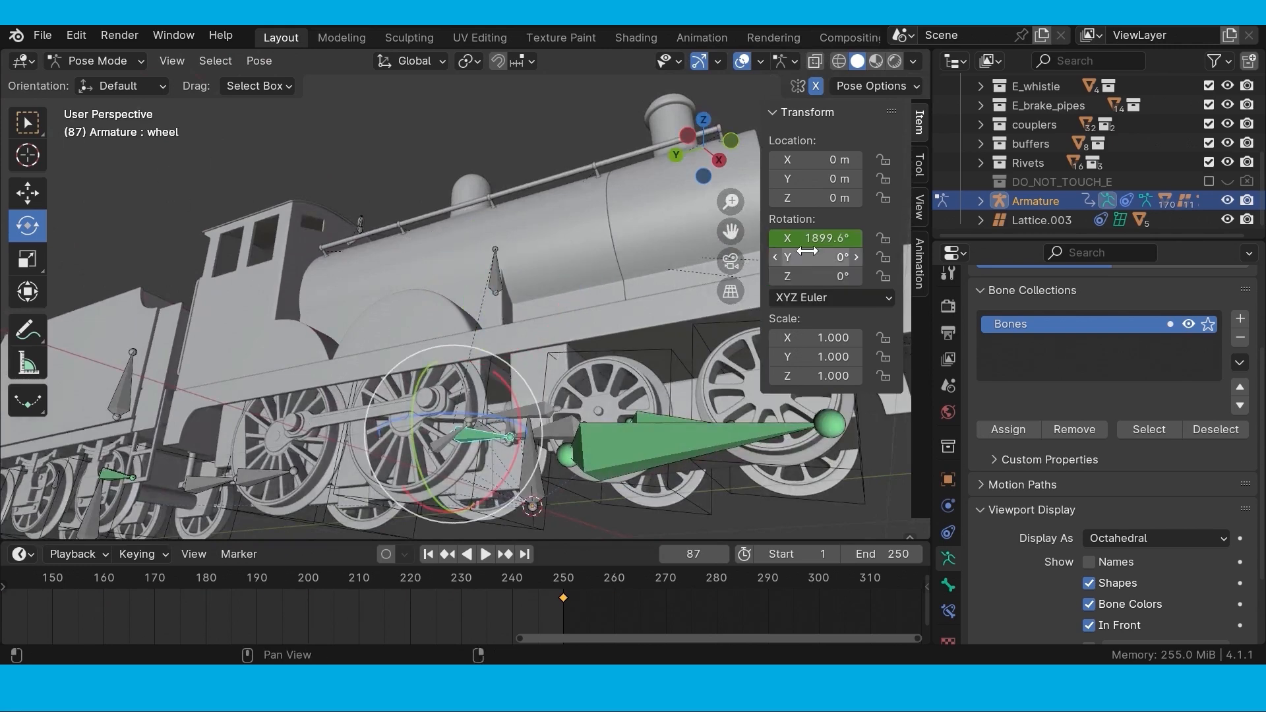
Step: Try an X rotation of 1857.6° on the wheel bone, and play the animation to check the wheels and rods
mouse_move(818, 237)
mouse_down()
mouse_move(726, 238)
mouse_move(802, 238)
mouse_up()
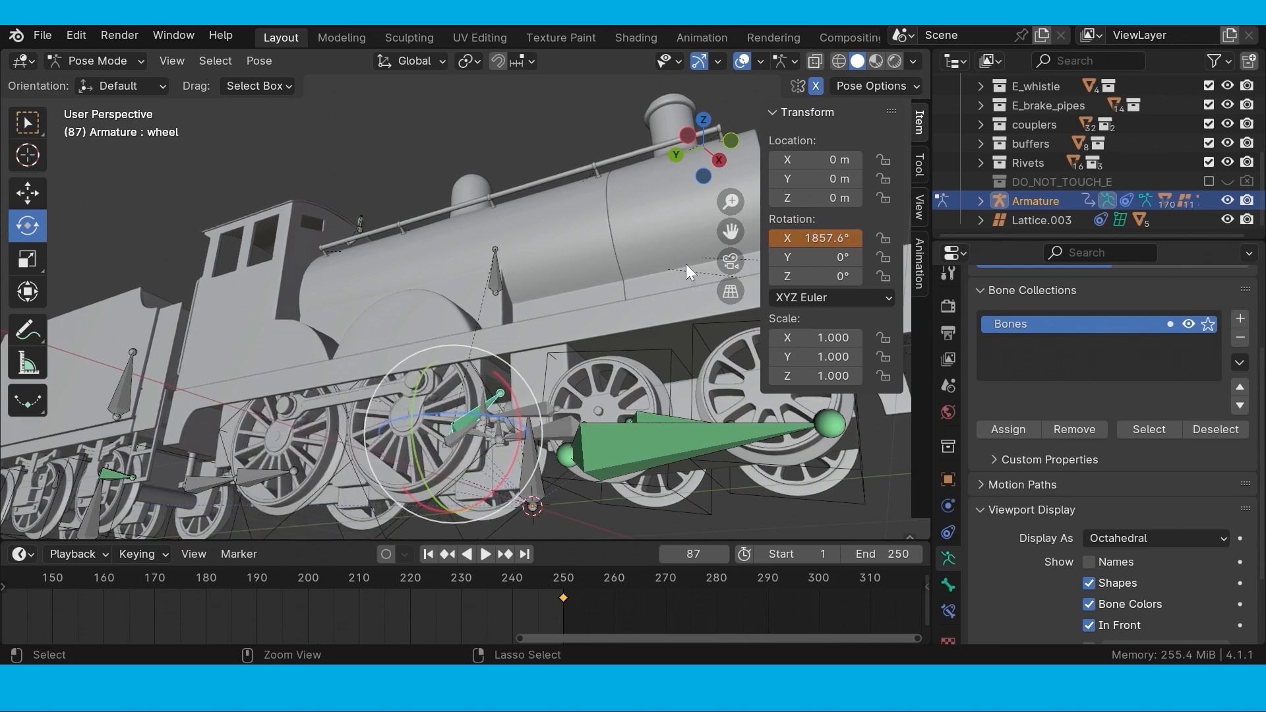
key(space)
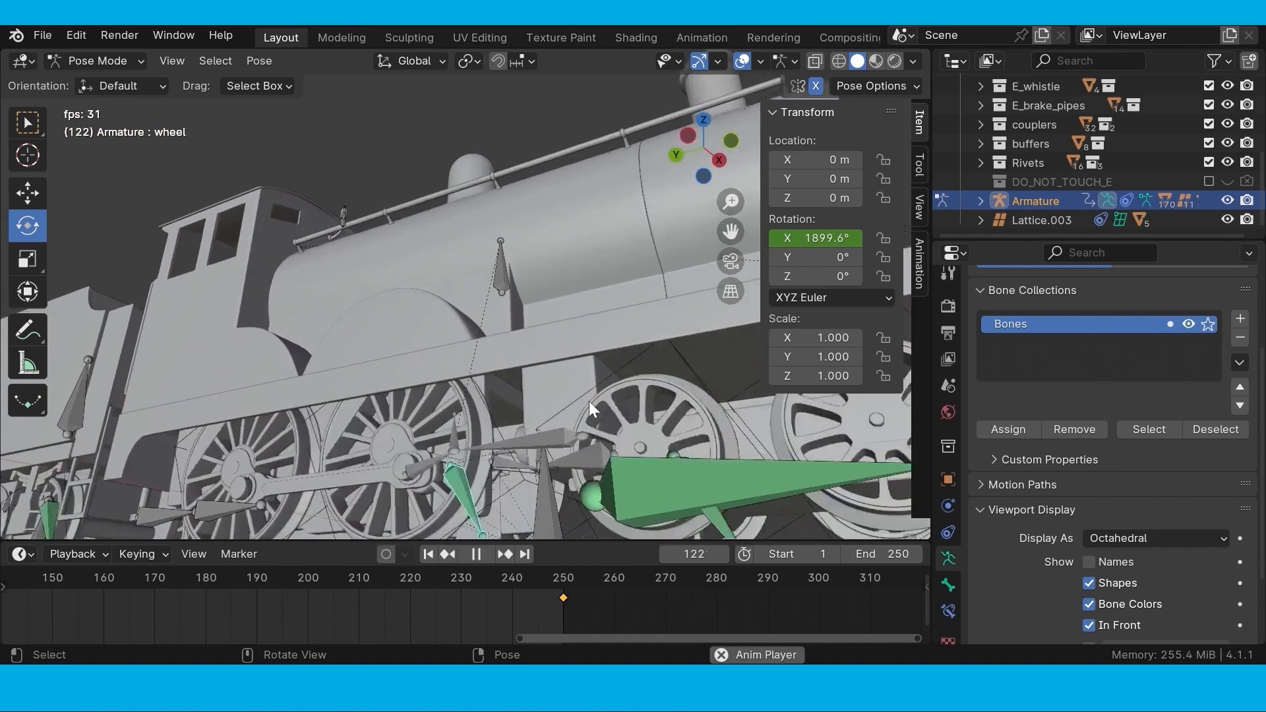
middle_drag(588, 401, 490, 242)
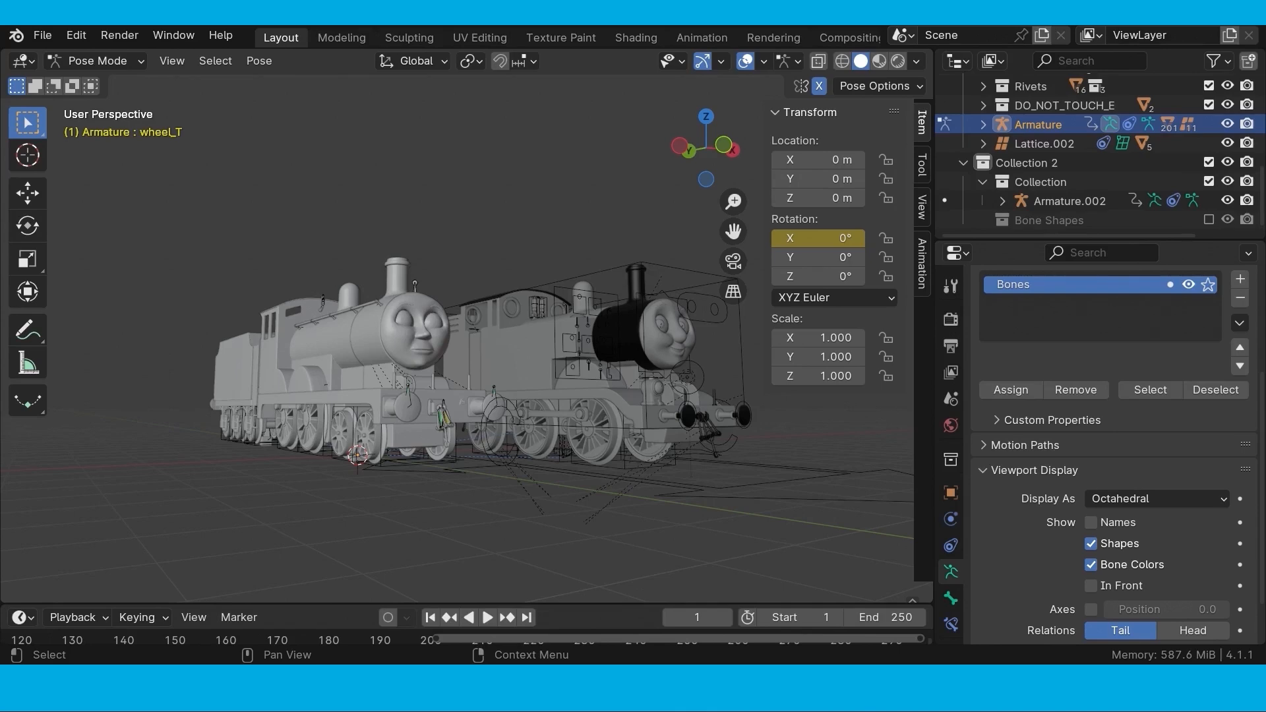
Step: Play the animation in the scene with both locomotives and compare their running wheels from the front and side
key(space)
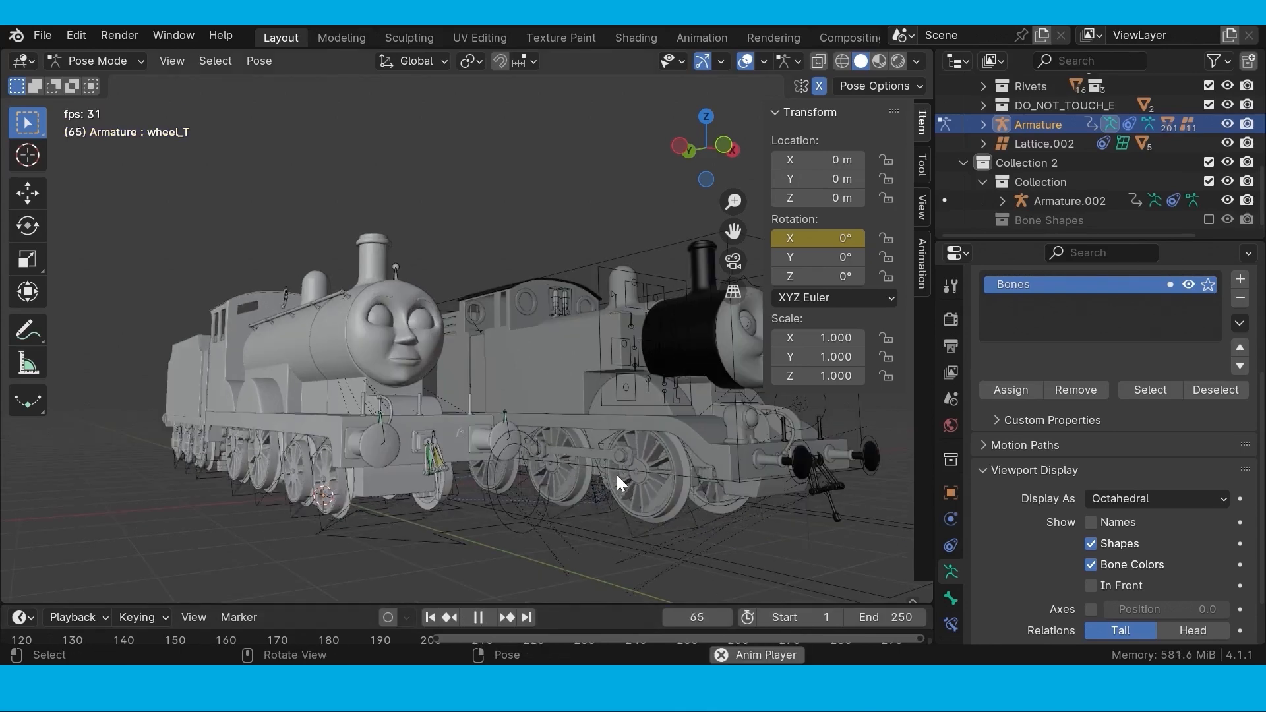
middle_drag(617, 475, 606, 467)
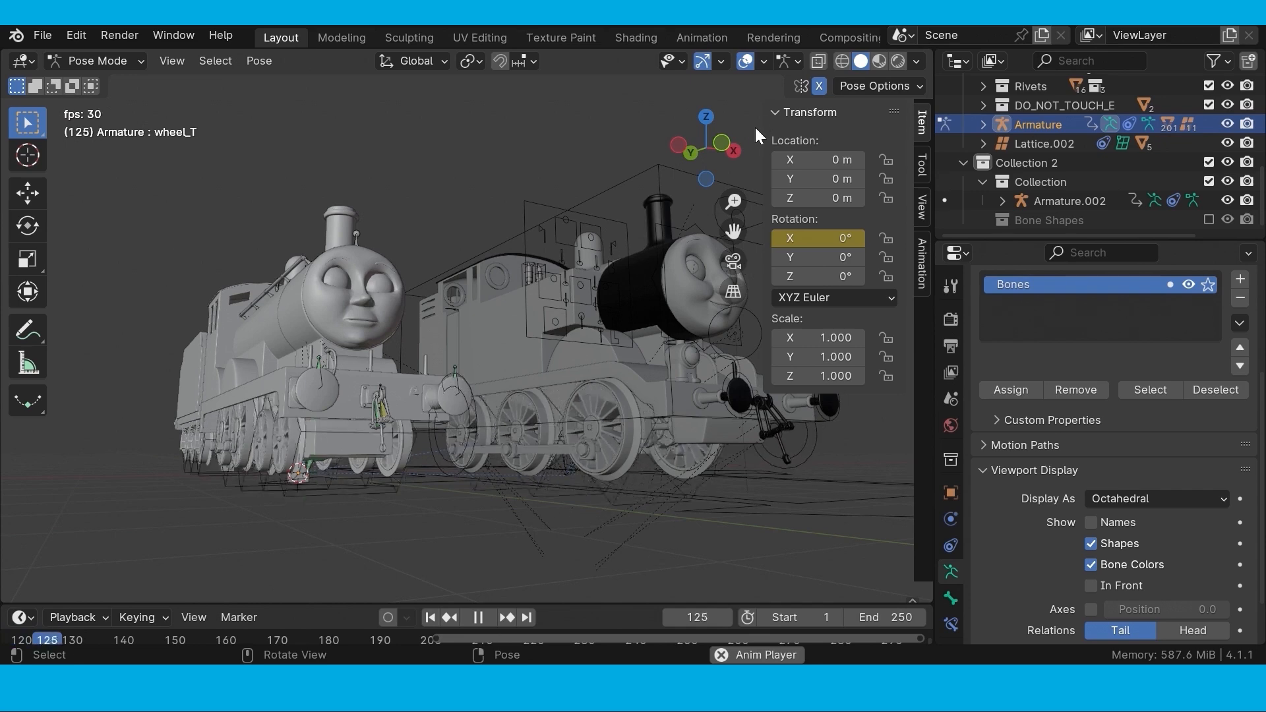
drag(733, 229, 636, 228)
middle_drag(506, 301, 524, 304)
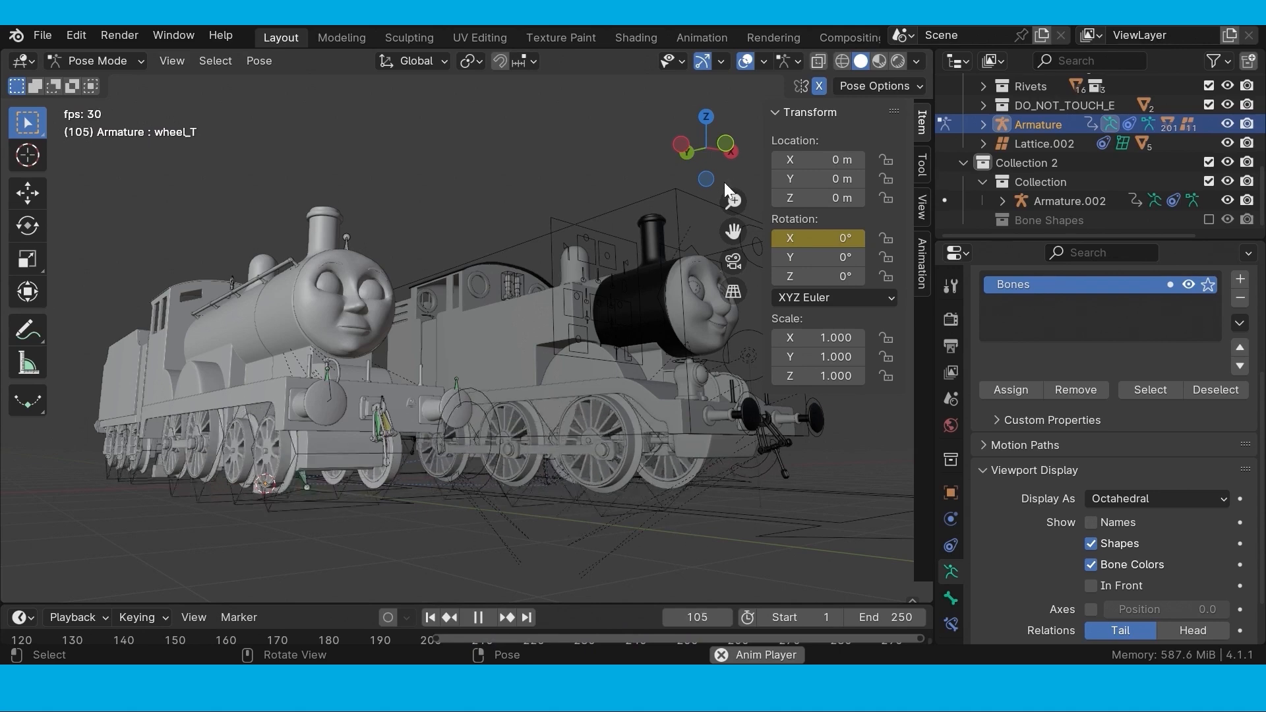
Step: Compare the inside motion gear of both locomotives from directly below while the animation plays
click(707, 179)
drag(733, 231, 892, 431)
scroll(623, 294, up, 2)
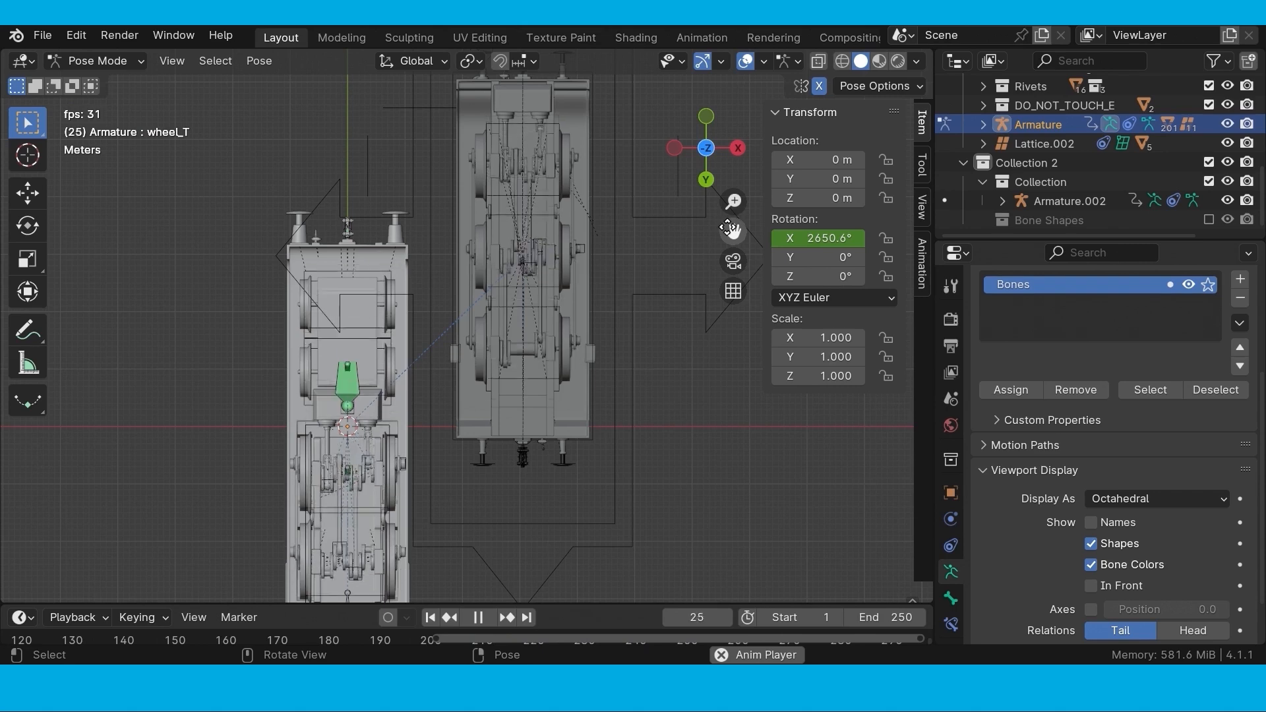
drag(733, 230, 755, 141)
scroll(586, 366, up, 2)
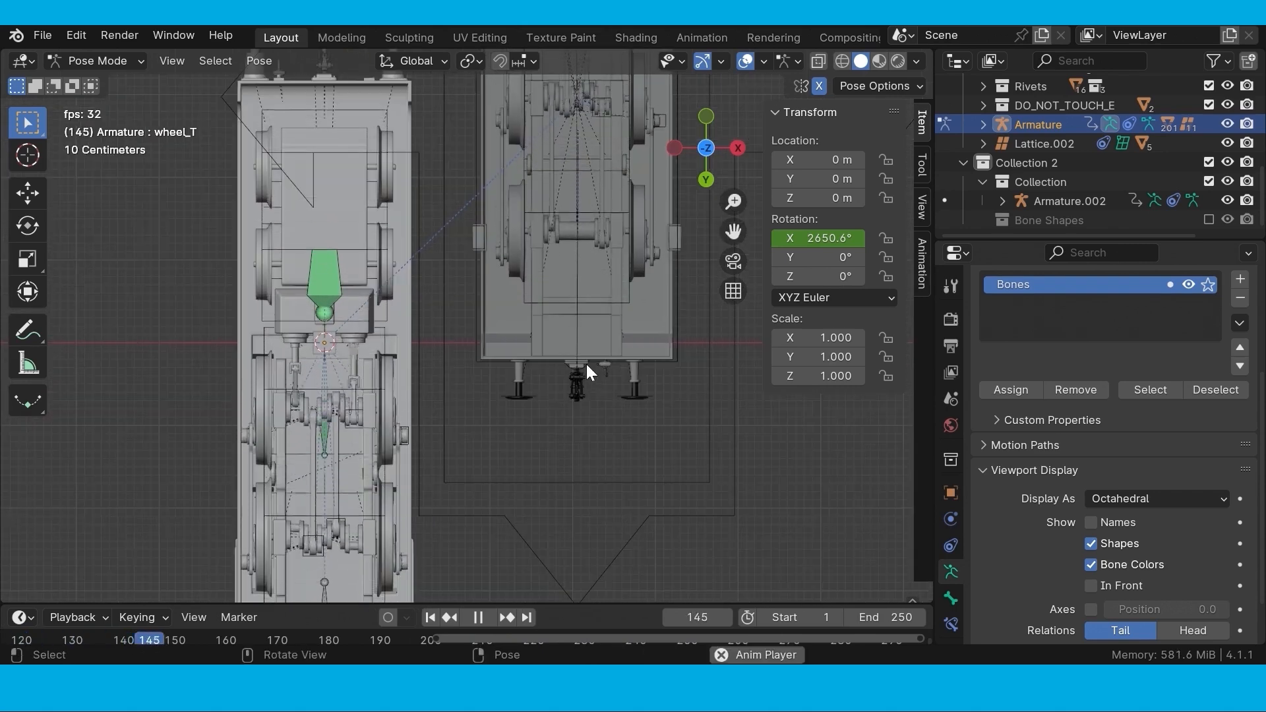
scroll(587, 365, down, 2)
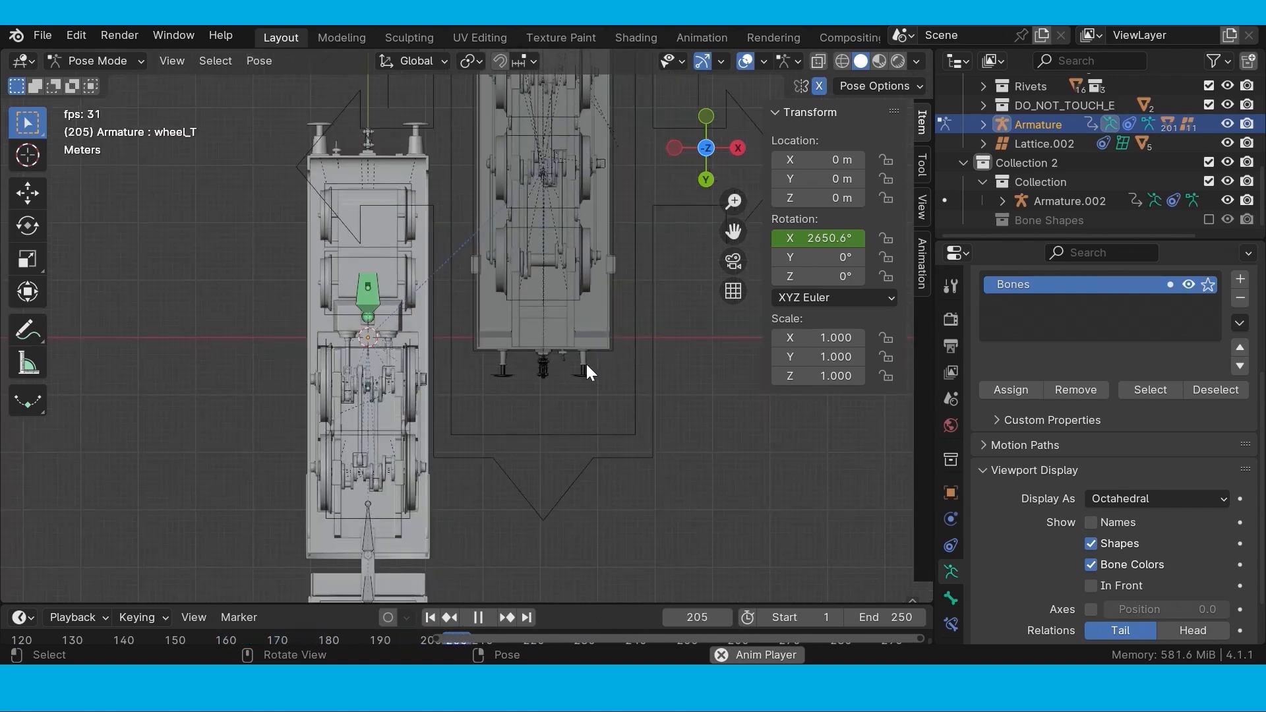